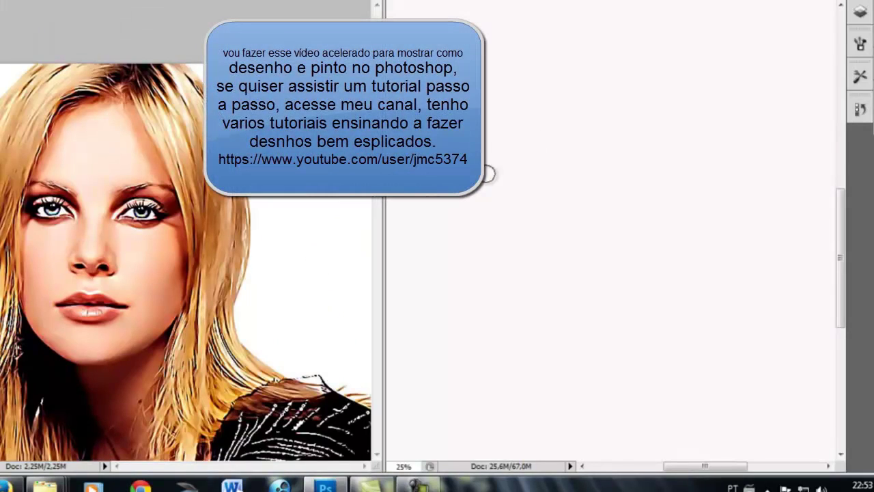
Sketch the first eye, brow, nose, mouth line and jaw curve with the small hard brush
{"action": "left_click_drag", "start_coordinate": [540, 123], "coordinate": [576, 136]}
{"action": "left_click_drag", "start_coordinate": [508, 65], "coordinate": [567, 75]}
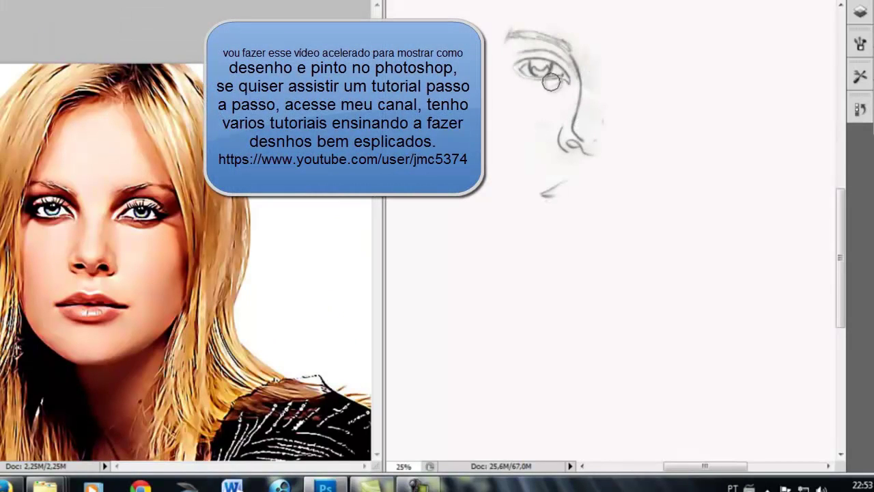
{"action": "left_click_drag", "start_coordinate": [505, 31], "coordinate": [487, 238]}
{"action": "mouse_move", "coordinate": [497, 184]}
{"action": "left_mouse_down"}
{"action": "mouse_move", "coordinate": [564, 282]}
{"action": "mouse_move", "coordinate": [692, 292]}
{"action": "left_mouse_up"}
{"action": "left_click_drag", "start_coordinate": [723, 89], "coordinate": [731, 178]}
Outline the top of the head and draw long hair strands down the left side
{"action": "scroll", "coordinate": [732, 178], "scroll_direction": "up", "scroll_amount": 3}
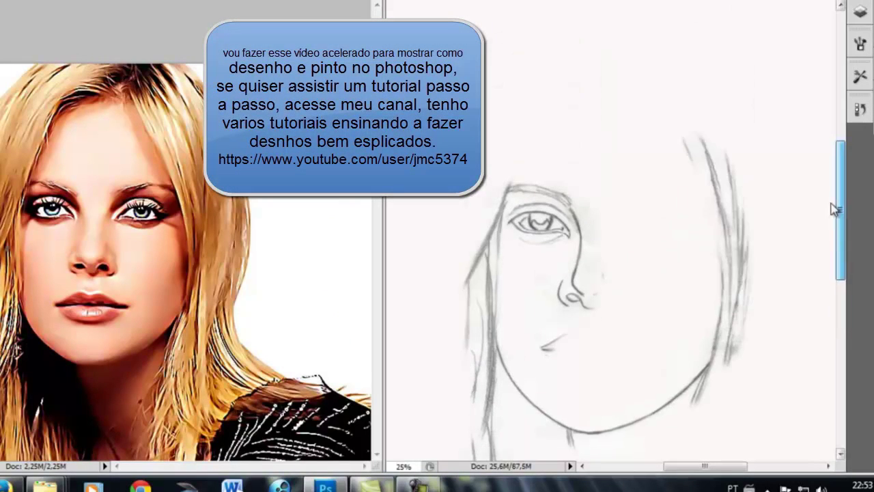
{"action": "left_click_drag", "start_coordinate": [716, 145], "coordinate": [616, 54]}
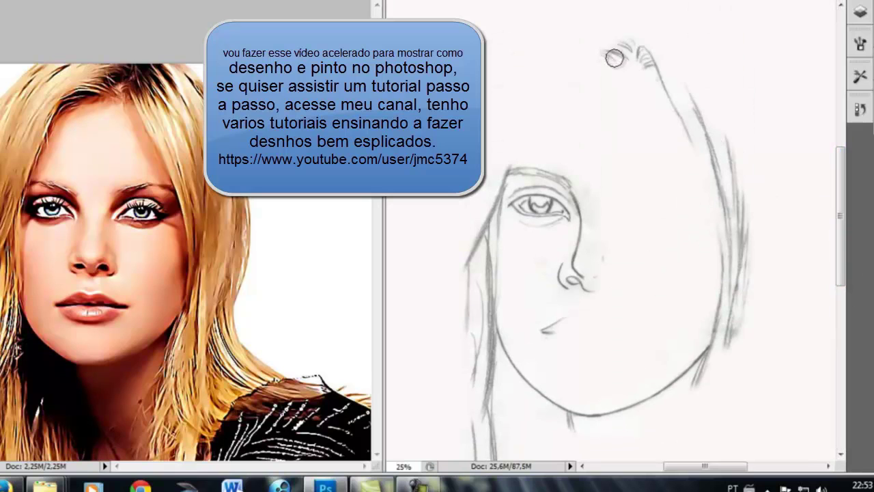
{"action": "left_click_drag", "start_coordinate": [491, 170], "coordinate": [673, 59]}
{"action": "left_click_drag", "start_coordinate": [533, 28], "coordinate": [448, 264]}
{"action": "left_click_drag", "start_coordinate": [491, 81], "coordinate": [387, 454]}
{"action": "left_click_drag", "start_coordinate": [840, 212], "coordinate": [845, 267]}
{"action": "mouse_move", "coordinate": [376, 188]}
{"action": "left_mouse_down"}
{"action": "mouse_move", "coordinate": [374, 212]}
{"action": "mouse_move", "coordinate": [476, 253]}
{"action": "left_mouse_up"}
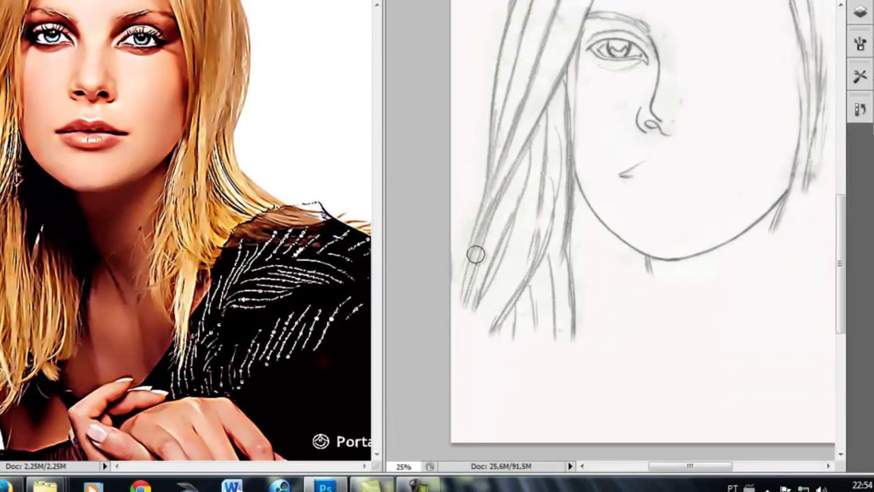
Draw the neck below the chin and the long hair strands around it
{"action": "left_click_drag", "start_coordinate": [569, 329], "coordinate": [574, 417]}
{"action": "left_click_drag", "start_coordinate": [539, 320], "coordinate": [543, 436]}
{"action": "left_click_drag", "start_coordinate": [519, 300], "coordinate": [478, 430]}
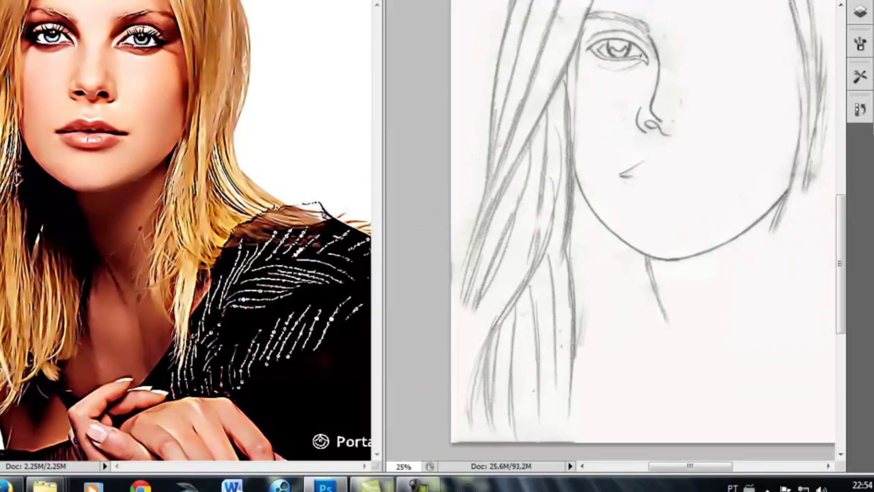
{"action": "left_click_drag", "start_coordinate": [478, 274], "coordinate": [454, 437]}
{"action": "left_click_drag", "start_coordinate": [662, 313], "coordinate": [710, 400]}
{"action": "left_click_drag", "start_coordinate": [591, 261], "coordinate": [625, 404]}
{"action": "mouse_move", "coordinate": [580, 273]}
{"action": "left_mouse_down"}
{"action": "mouse_move", "coordinate": [595, 344]}
{"action": "mouse_move", "coordinate": [644, 428]}
{"action": "left_mouse_up"}
Sketch the full lips and add the remaining strokes around the face and hair
{"action": "left_click_drag", "start_coordinate": [648, 342], "coordinate": [682, 442]}
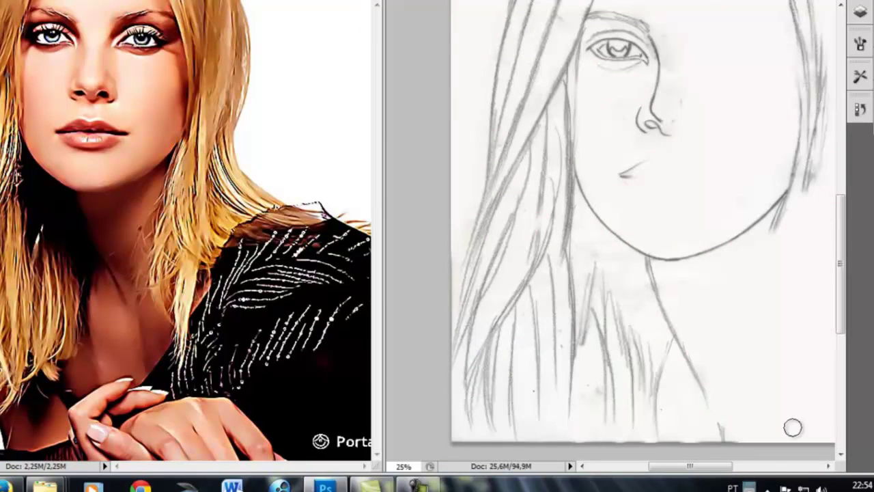
{"action": "mouse_move", "coordinate": [613, 160]}
{"action": "left_mouse_down"}
{"action": "mouse_move", "coordinate": [538, 177]}
{"action": "mouse_move", "coordinate": [632, 174]}
{"action": "left_mouse_up"}
{"action": "scroll", "coordinate": [615, 205], "scroll_direction": "up", "scroll_amount": 5}
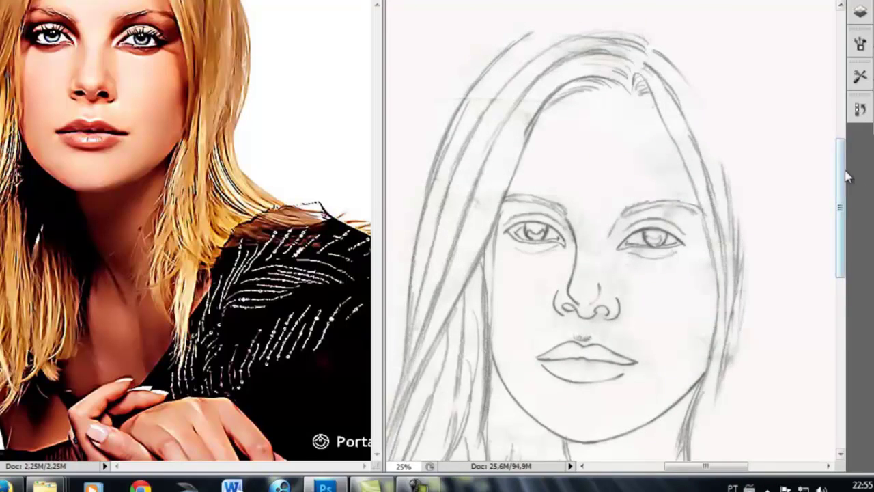
{"action": "scroll", "coordinate": [715, 355], "scroll_direction": "down", "scroll_amount": 6}
{"action": "left_click_drag", "start_coordinate": [697, 225], "coordinate": [589, 464]}
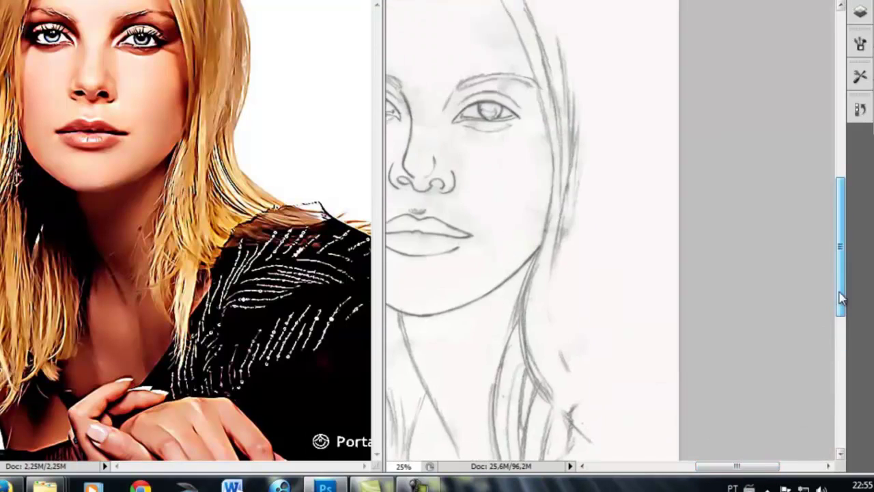
{"action": "scroll", "coordinate": [841, 239], "scroll_direction": "up", "scroll_amount": 1}
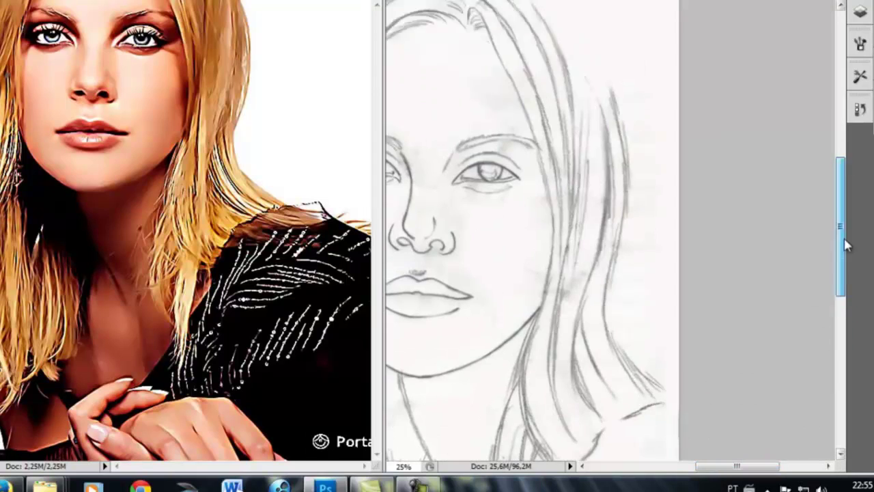
{"action": "scroll", "coordinate": [841, 238], "scroll_direction": "up", "scroll_amount": 4}
{"action": "mouse_move", "coordinate": [841, 154]}
{"action": "left_mouse_down"}
{"action": "mouse_move", "coordinate": [847, 265]}
{"action": "mouse_move", "coordinate": [845, 252]}
{"action": "left_mouse_up"}
{"action": "left_click_drag", "start_coordinate": [744, 465], "coordinate": [734, 468]}
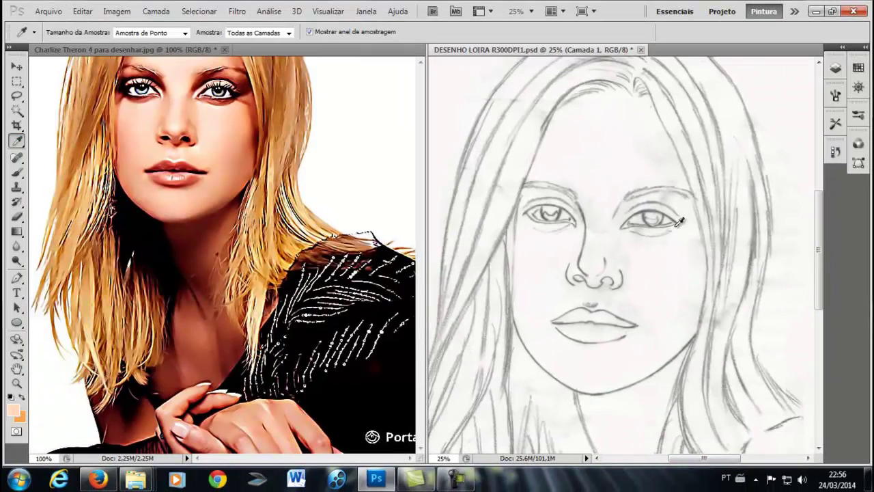
Set up the Brush with a soft round tip at 39% opacity and 54% flow
{"action": "left_click", "coordinate": [19, 173]}
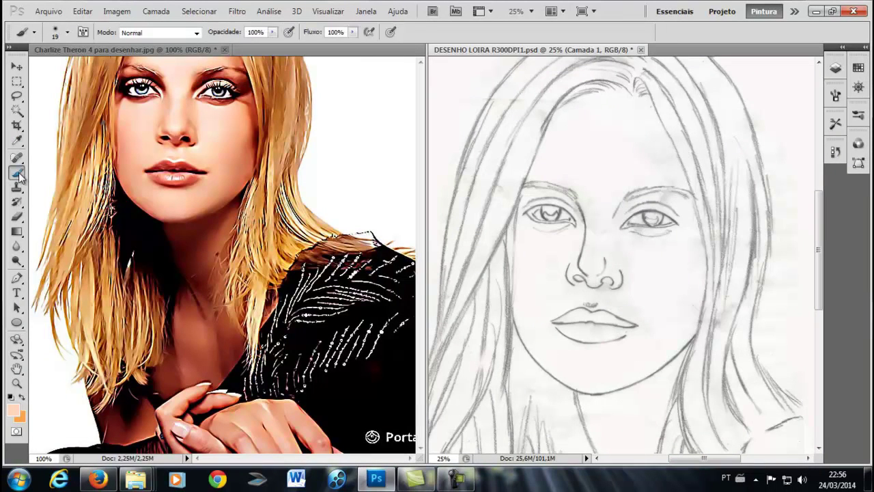
{"action": "left_click_drag", "start_coordinate": [271, 33], "coordinate": [239, 43]}
{"action": "left_click_drag", "start_coordinate": [352, 32], "coordinate": [323, 43]}
{"action": "left_click", "coordinate": [67, 32]}
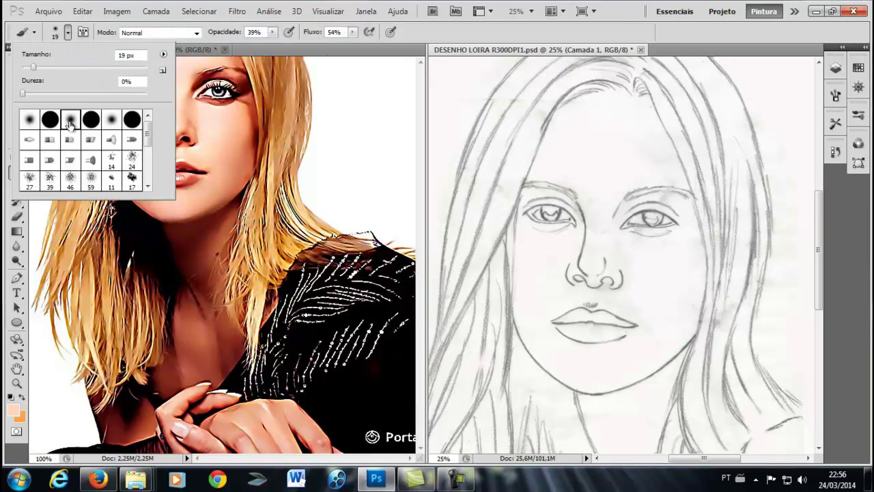
{"action": "left_click", "coordinate": [581, 118]}
Paint peach skin over the forehead, cheek, jaw and neck at 83% opacity, 86% flow
{"action": "mouse_move", "coordinate": [552, 166]}
{"action": "left_mouse_down"}
{"action": "mouse_move", "coordinate": [560, 111]}
{"action": "mouse_move", "coordinate": [673, 176]}
{"action": "mouse_move", "coordinate": [574, 156]}
{"action": "left_mouse_up"}
{"action": "left_click_drag", "start_coordinate": [272, 32], "coordinate": [300, 45]}
{"action": "left_click_drag", "start_coordinate": [352, 32], "coordinate": [346, 45]}
{"action": "mouse_move", "coordinate": [570, 135]}
{"action": "left_mouse_down"}
{"action": "mouse_move", "coordinate": [656, 142]}
{"action": "mouse_move", "coordinate": [636, 158]}
{"action": "mouse_move", "coordinate": [635, 377]}
{"action": "mouse_move", "coordinate": [533, 274]}
{"action": "mouse_move", "coordinate": [680, 205]}
{"action": "mouse_move", "coordinate": [630, 176]}
{"action": "mouse_move", "coordinate": [681, 269]}
{"action": "mouse_move", "coordinate": [624, 357]}
{"action": "mouse_move", "coordinate": [526, 289]}
{"action": "mouse_move", "coordinate": [649, 441]}
{"action": "left_mouse_up"}
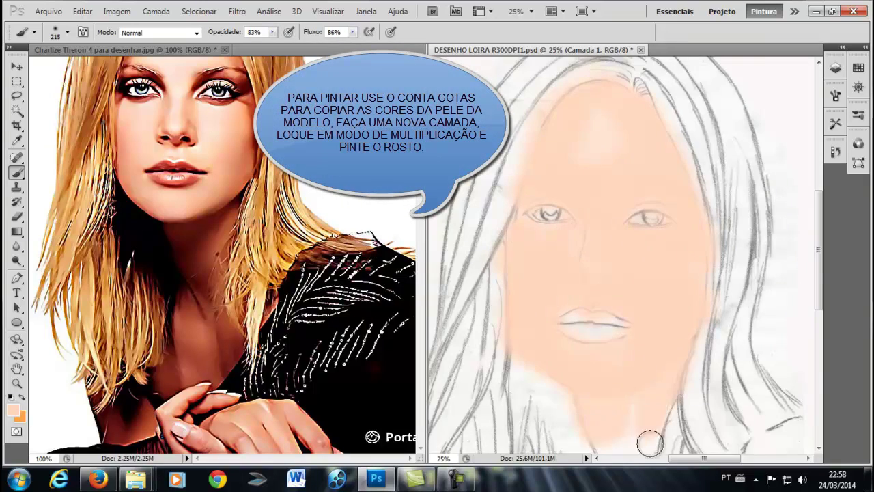
{"action": "scroll", "coordinate": [641, 341], "scroll_direction": "down", "scroll_amount": 5}
{"action": "left_click_drag", "start_coordinate": [634, 244], "coordinate": [607, 328]}
{"action": "scroll", "coordinate": [587, 163], "scroll_direction": "up", "scroll_amount": 5}
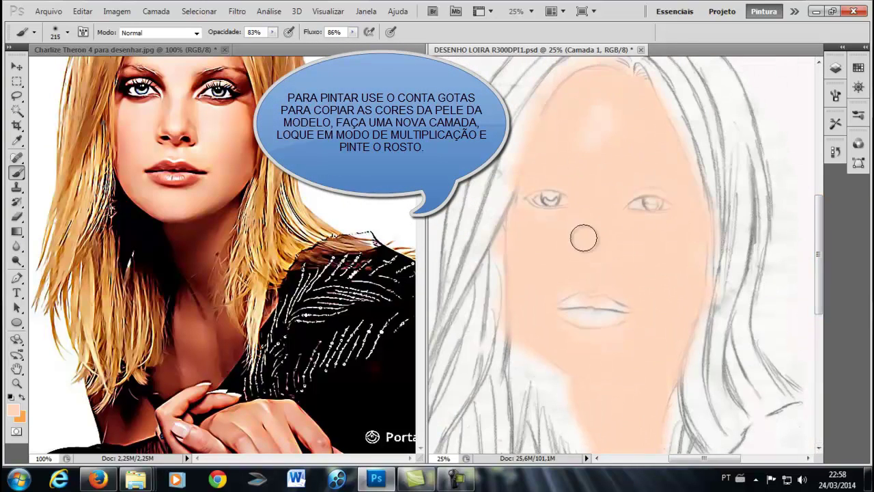
{"action": "left_click_drag", "start_coordinate": [684, 229], "coordinate": [608, 188]}
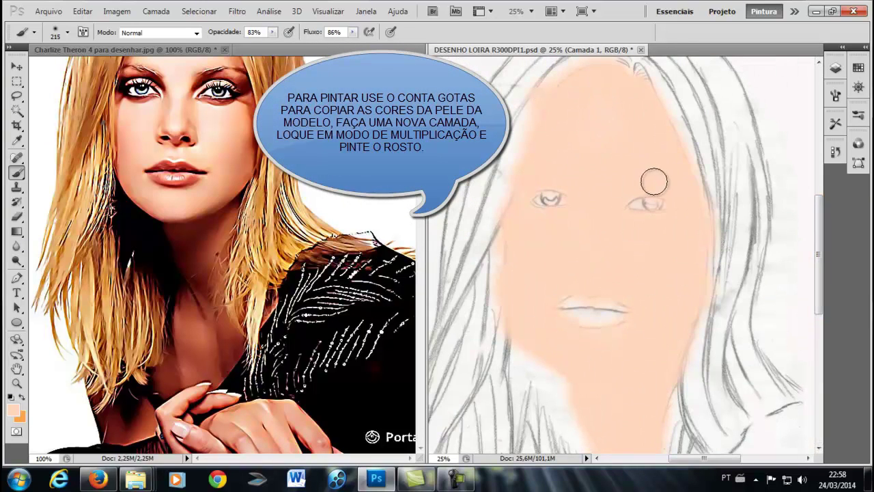
Set the skin layer's blend mode to Multiply
{"action": "left_click", "coordinate": [835, 68]}
{"action": "left_click", "coordinate": [743, 75]}
{"action": "left_click", "coordinate": [666, 125]}
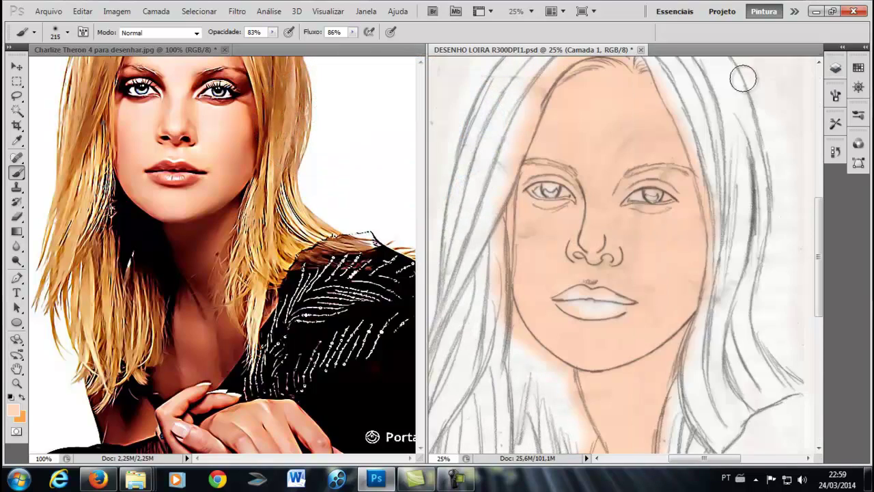
{"action": "scroll", "coordinate": [651, 200], "scroll_direction": "up", "scroll_amount": 2}
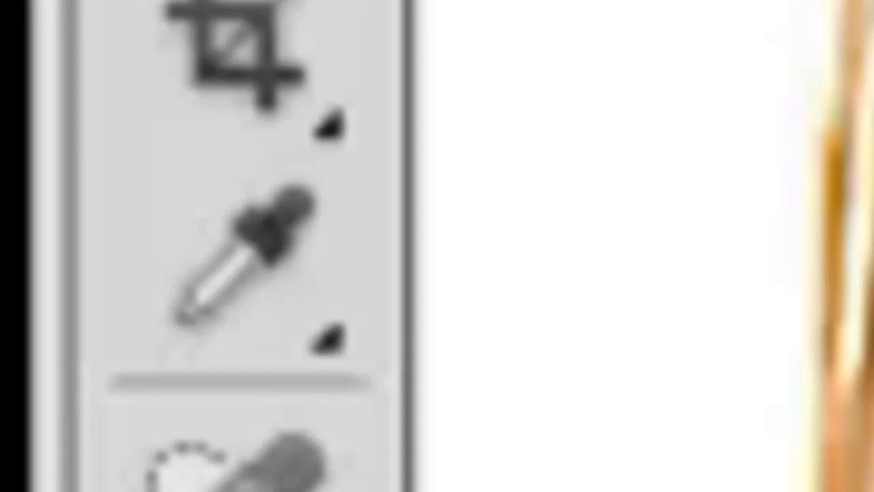
Paint a darker sampled skin tone over the face and blend it with the 90%-mix Mixer Brush
{"action": "key", "text": "i"}
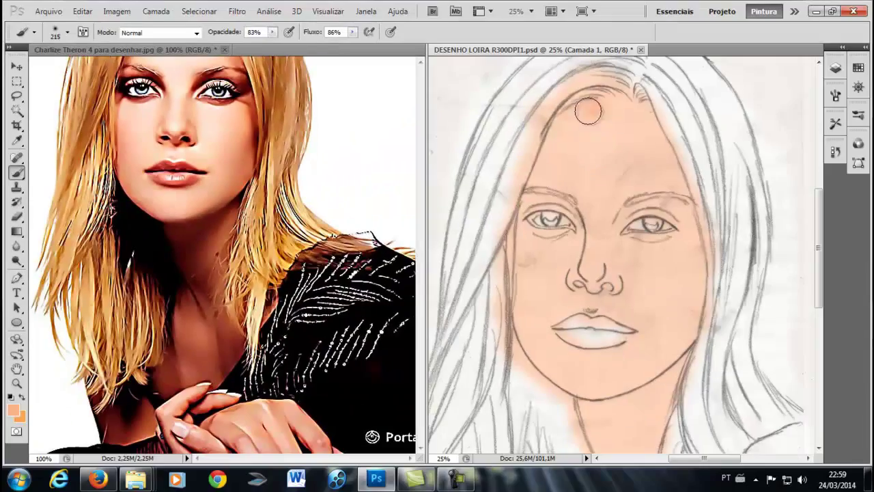
{"action": "mouse_move", "coordinate": [590, 86]}
{"action": "left_mouse_down"}
{"action": "mouse_move", "coordinate": [665, 176]}
{"action": "mouse_move", "coordinate": [689, 312]}
{"action": "mouse_move", "coordinate": [524, 243]}
{"action": "mouse_move", "coordinate": [623, 346]}
{"action": "left_mouse_up"}
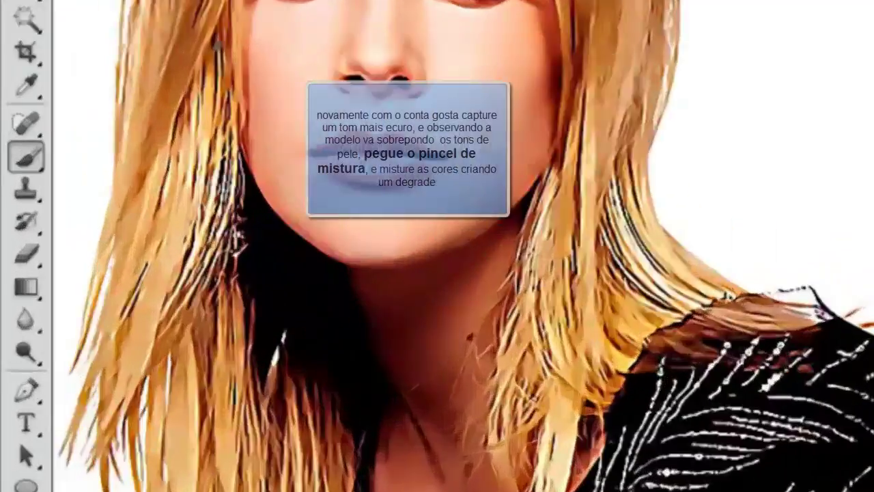
{"action": "right_click", "coordinate": [17, 172]}
{"action": "left_click", "coordinate": [329, 353]}
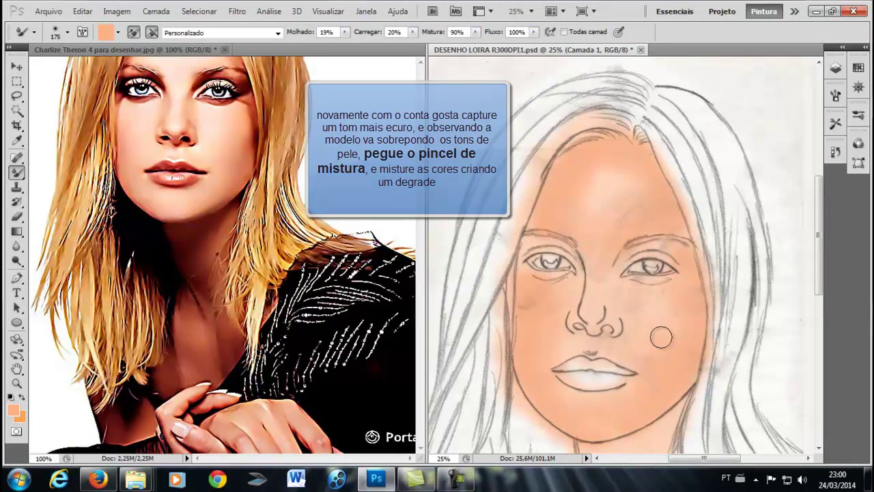
{"action": "scroll", "coordinate": [541, 375], "scroll_direction": "down", "scroll_amount": 5}
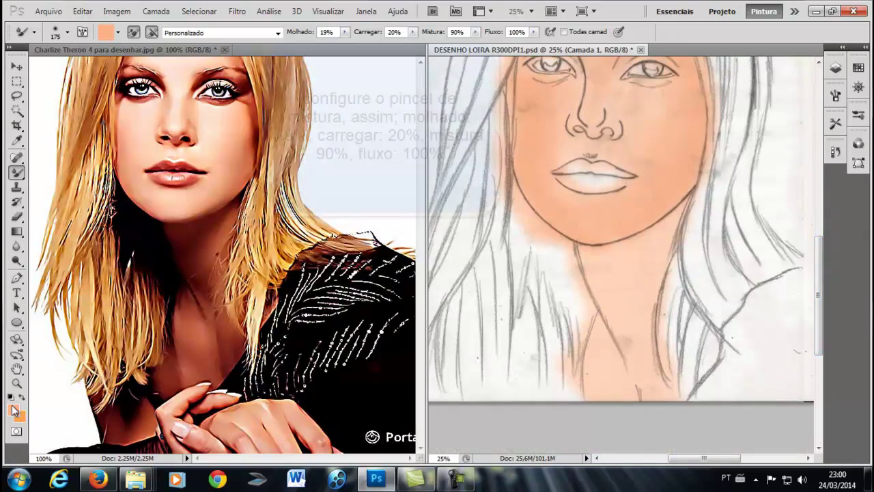
{"action": "key", "text": "shift+b"}
{"action": "scroll", "coordinate": [812, 244], "scroll_direction": "up", "scroll_amount": 3}
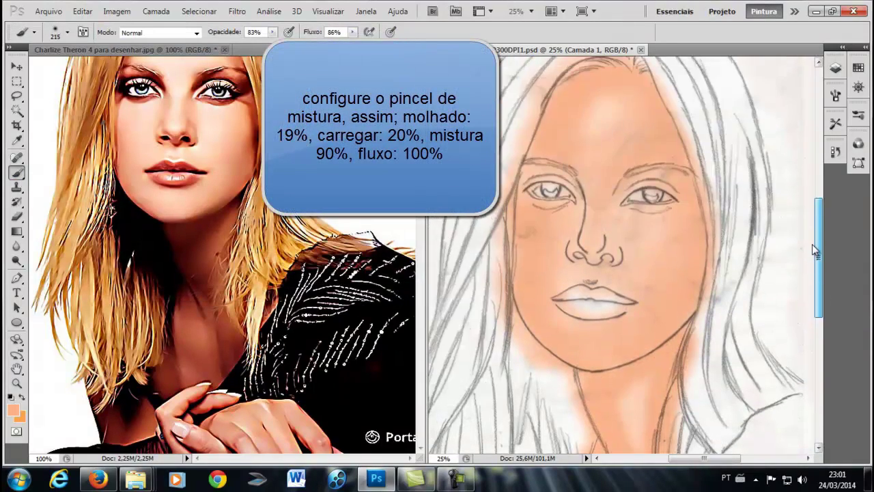
{"action": "scroll", "coordinate": [812, 243], "scroll_direction": "down", "scroll_amount": 3}
{"action": "right_click", "coordinate": [17, 172]}
{"action": "left_click", "coordinate": [68, 213]}
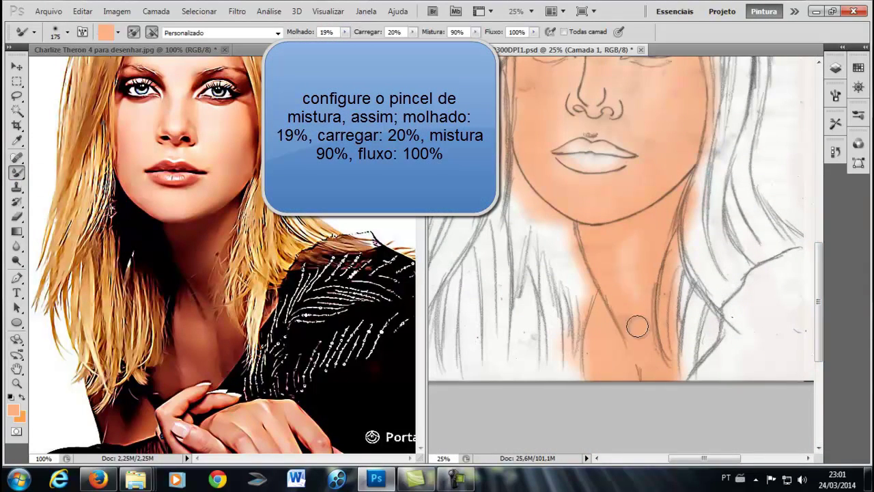
{"action": "scroll", "coordinate": [693, 376], "scroll_direction": "up", "scroll_amount": 5}
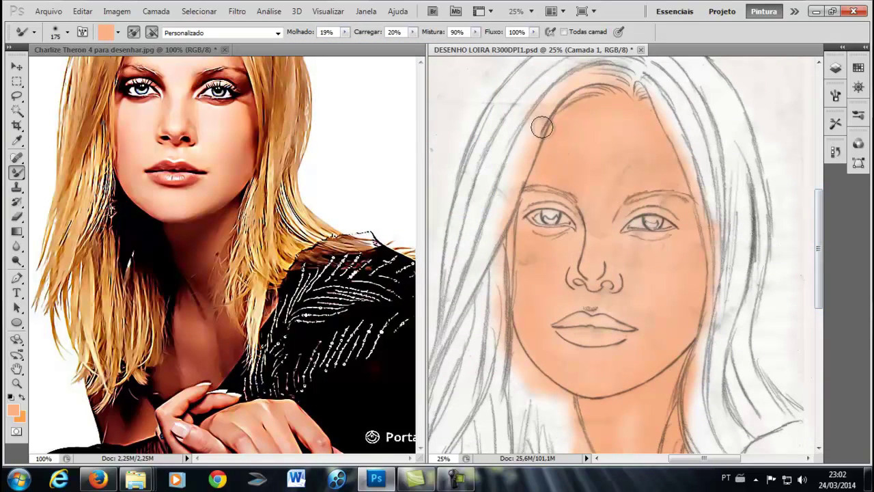
{"action": "scroll", "coordinate": [707, 216], "scroll_direction": "down", "scroll_amount": 3}
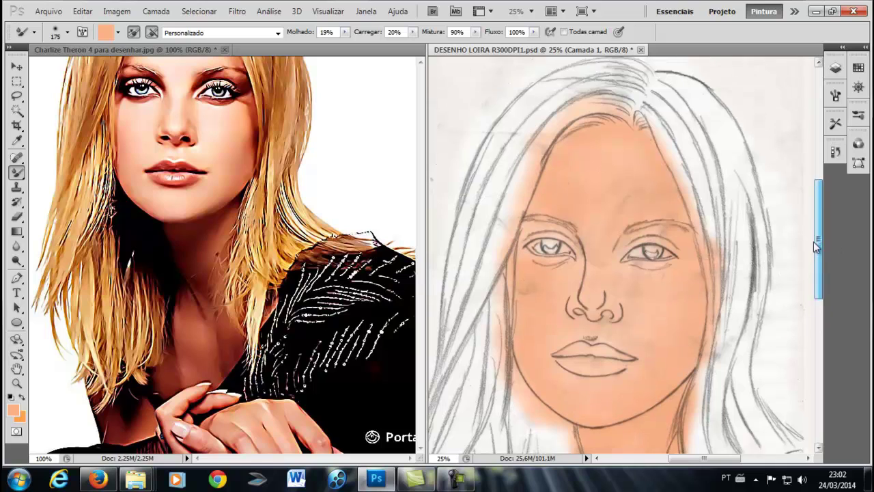
Zoom in and paint red onto the upper lip with a smaller brush
{"action": "key", "text": "i"}
{"action": "key", "text": "b"}
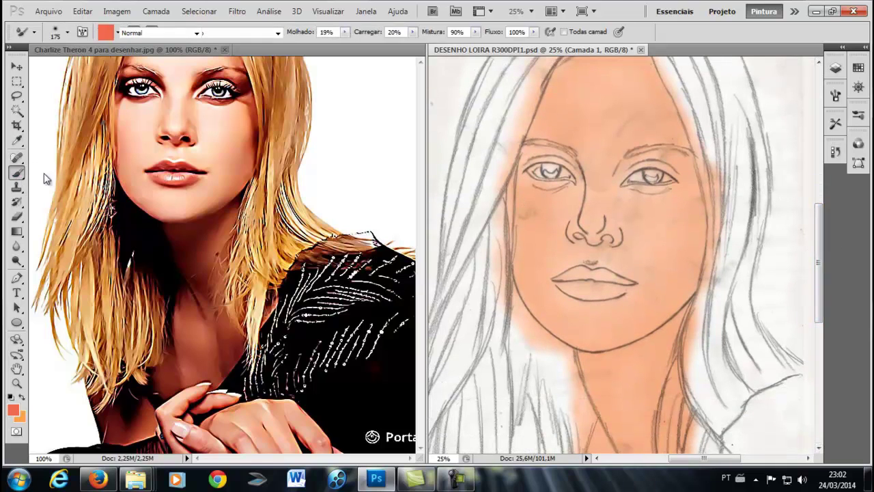
{"action": "key", "text": "ctrl+plus"}
{"action": "key", "text": "ctrl+plus"}
{"action": "key", "text": "ctrl+plus"}
{"action": "key", "text": "bracketleft"}
{"action": "key", "text": "bracketleft"}
{"action": "key", "text": "bracketleft"}
{"action": "key", "text": "bracketleft"}
{"action": "key", "text": "bracketleft"}
{"action": "mouse_move", "coordinate": [484, 318]}
{"action": "left_mouse_down"}
{"action": "mouse_move", "coordinate": [519, 316]}
{"action": "mouse_move", "coordinate": [602, 365]}
{"action": "mouse_move", "coordinate": [484, 341]}
{"action": "mouse_move", "coordinate": [649, 345]}
{"action": "left_mouse_up"}
{"action": "scroll", "coordinate": [648, 345], "scroll_direction": "up", "scroll_amount": 4}
Shade along the nose and above and beneath both eyes with a darker skin tone
{"action": "left_click", "coordinate": [18, 141]}
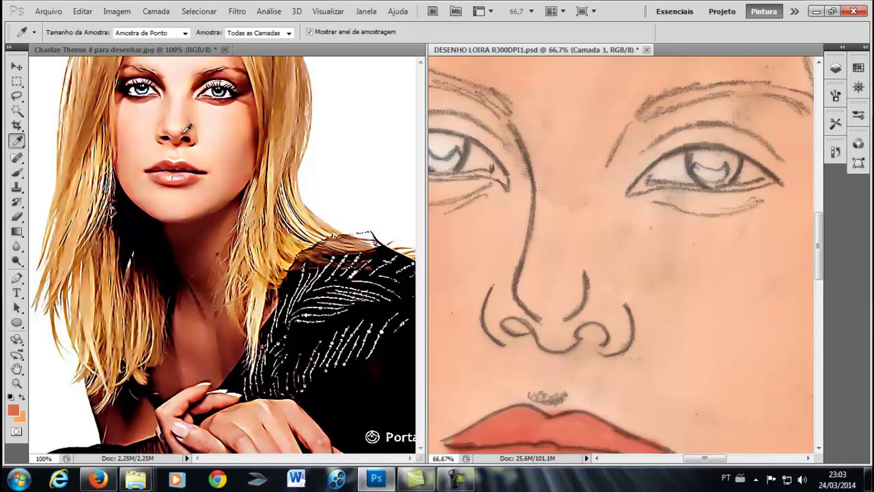
{"action": "key", "text": "b"}
{"action": "mouse_move", "coordinate": [519, 314]}
{"action": "left_mouse_down"}
{"action": "mouse_move", "coordinate": [532, 205]}
{"action": "mouse_move", "coordinate": [596, 294]}
{"action": "left_mouse_up"}
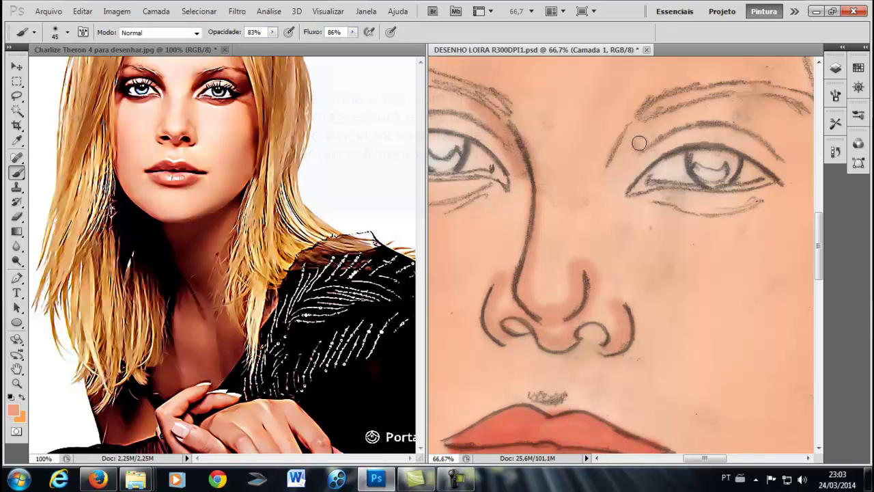
{"action": "left_click_drag", "start_coordinate": [643, 143], "coordinate": [724, 132]}
{"action": "left_click_drag", "start_coordinate": [751, 202], "coordinate": [656, 205]}
{"action": "left_click_drag", "start_coordinate": [519, 253], "coordinate": [673, 239]}
{"action": "left_click_drag", "start_coordinate": [641, 198], "coordinate": [553, 191]}
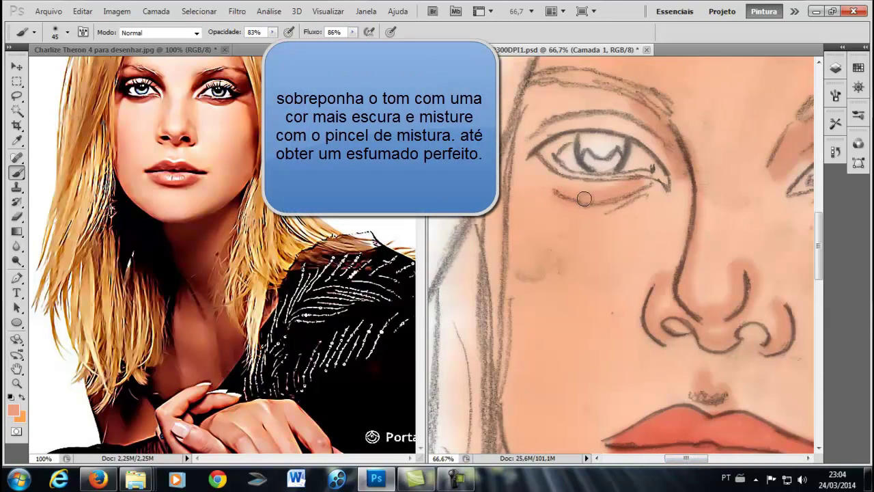
{"action": "mouse_move", "coordinate": [628, 103]}
{"action": "left_mouse_down"}
{"action": "mouse_move", "coordinate": [585, 111]}
{"action": "mouse_move", "coordinate": [523, 150]}
{"action": "mouse_move", "coordinate": [515, 410]}
{"action": "left_mouse_up"}
Enlarge the brush to 133 px and zoom out to view the whole face
{"action": "left_click", "coordinate": [60, 32]}
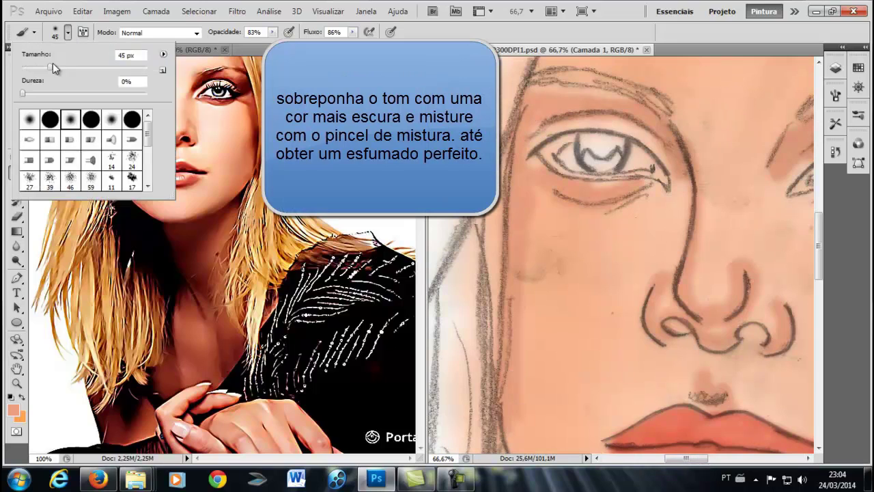
{"action": "left_click_drag", "start_coordinate": [49, 70], "coordinate": [61, 70]}
{"action": "left_click", "coordinate": [528, 209]}
{"action": "left_click_drag", "start_coordinate": [528, 208], "coordinate": [523, 273]}
{"action": "scroll", "coordinate": [530, 226], "scroll_direction": "down", "scroll_amount": 5}
{"action": "scroll", "coordinate": [614, 273], "scroll_direction": "right", "scroll_amount": 4}
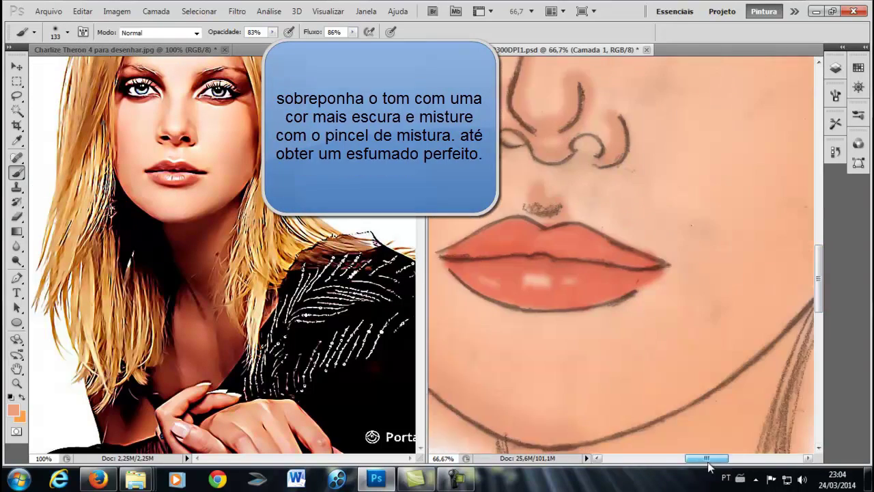
{"action": "scroll", "coordinate": [791, 279], "scroll_direction": "right", "scroll_amount": 5}
{"action": "scroll", "coordinate": [621, 238], "scroll_direction": "up", "scroll_amount": 5}
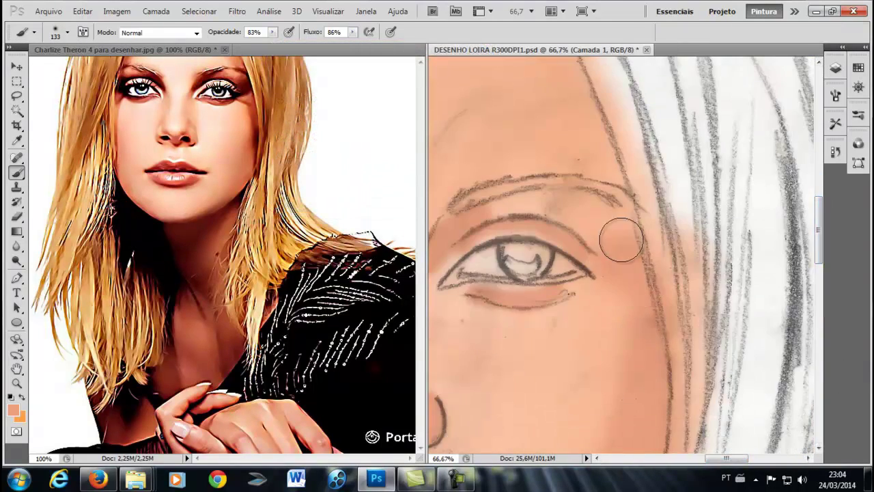
{"action": "scroll", "coordinate": [621, 238], "scroll_direction": "up", "scroll_amount": 5}
{"action": "scroll", "coordinate": [702, 353], "scroll_direction": "left", "scroll_amount": 3}
{"action": "scroll", "coordinate": [703, 353], "scroll_direction": "up", "scroll_amount": 3}
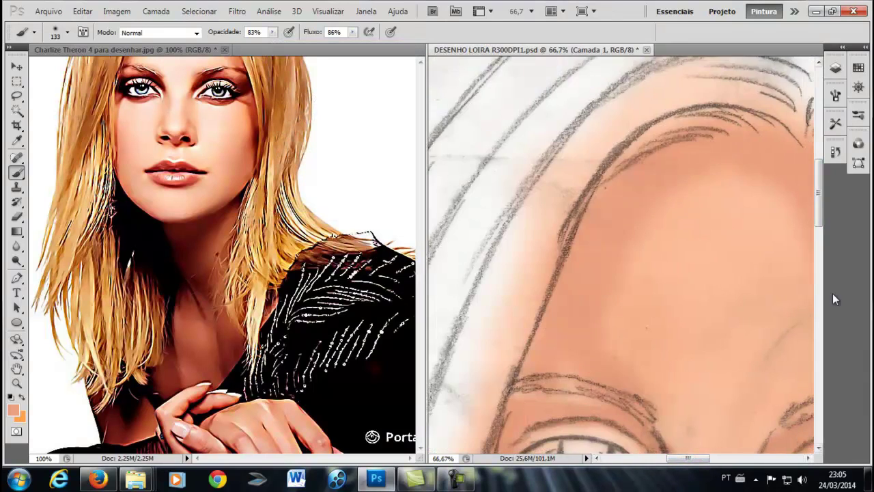
{"action": "key", "text": "ctrl+minus"}
{"action": "key", "text": "ctrl+minus"}
{"action": "left_click", "coordinate": [123, 50]}
Blend the skin across the cheeks and chin with the Mixer Brush at size 175
{"action": "scroll", "coordinate": [204, 252], "scroll_direction": "up", "scroll_amount": 3}
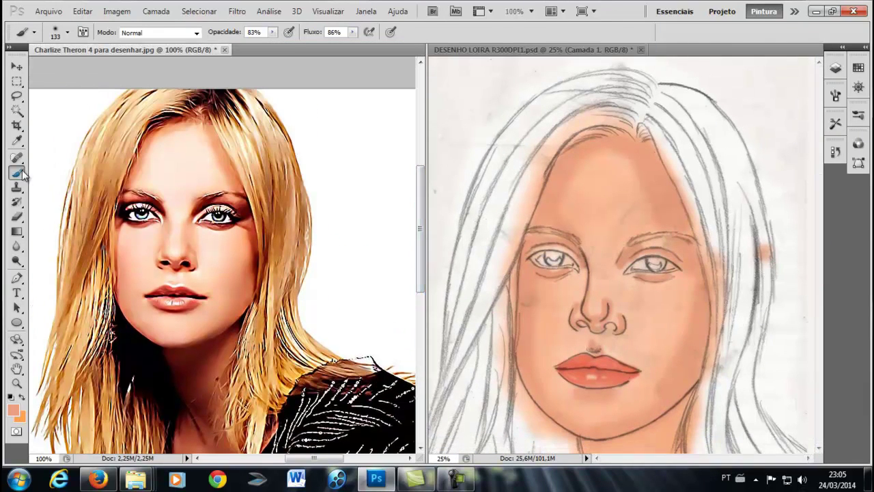
{"action": "key", "text": "shift+b"}
{"action": "left_click", "coordinate": [533, 49]}
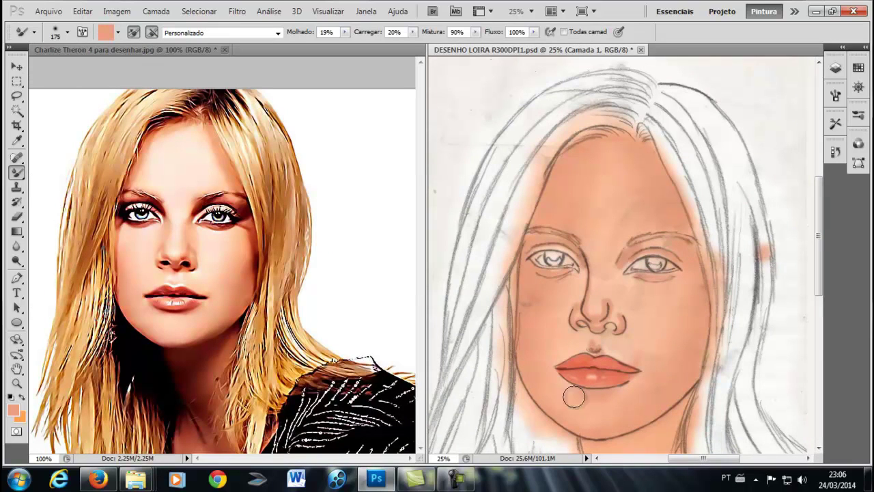
{"action": "scroll", "coordinate": [693, 198], "scroll_direction": "down", "scroll_amount": 3}
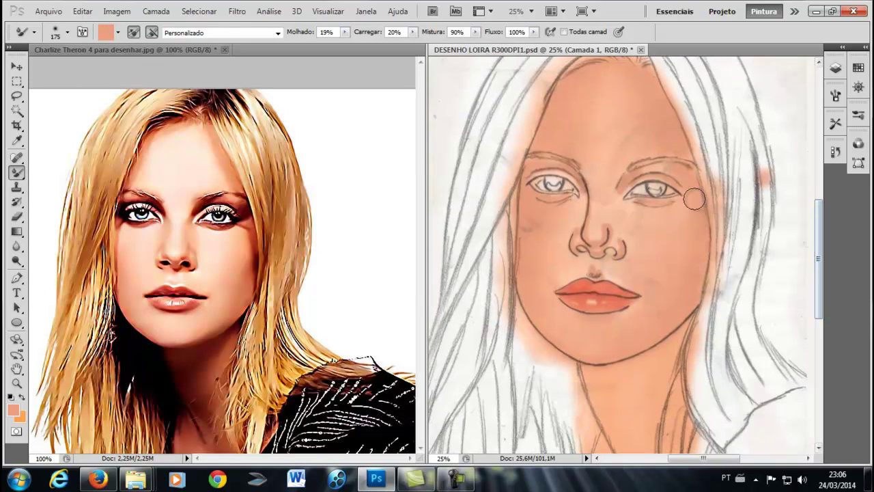
{"action": "scroll", "coordinate": [821, 291], "scroll_direction": "up", "scroll_amount": 2}
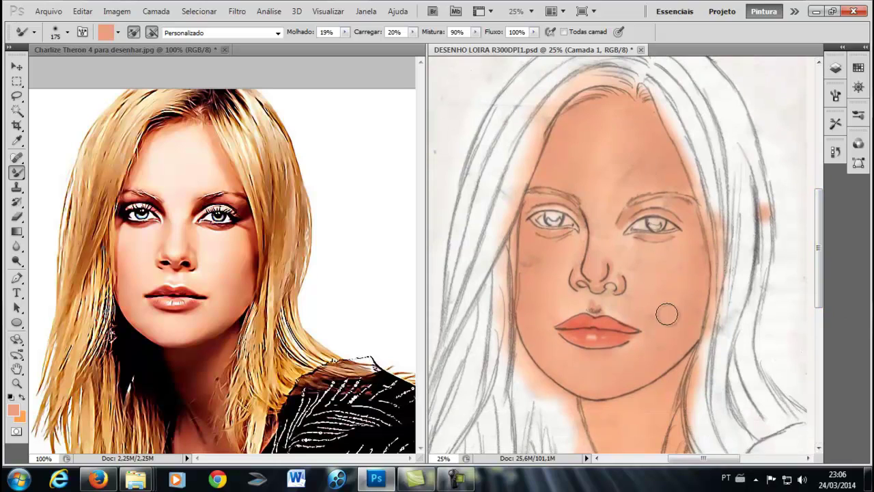
{"action": "scroll", "coordinate": [617, 256], "scroll_direction": "up", "scroll_amount": 2}
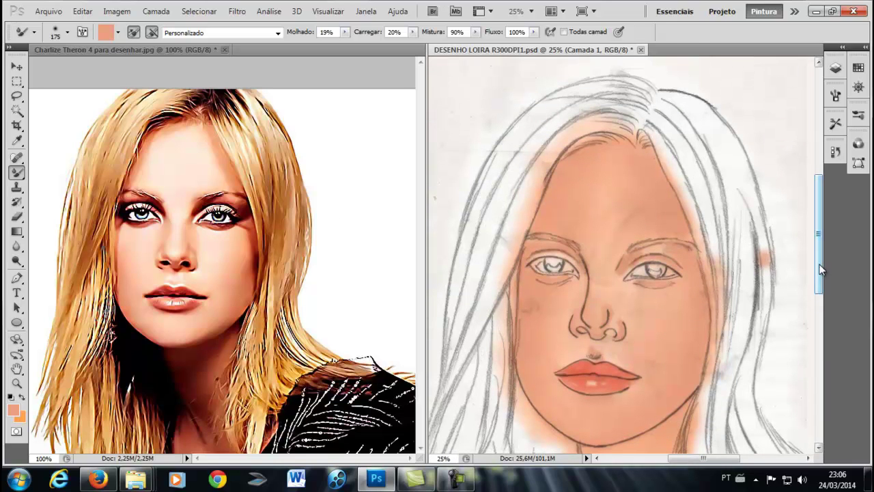
{"action": "left_click_drag", "start_coordinate": [520, 205], "coordinate": [571, 295]}
Paint light blue irises and dab black pupils into the eyes with a soft round brush
{"action": "scroll", "coordinate": [571, 295], "scroll_direction": "down", "scroll_amount": 3}
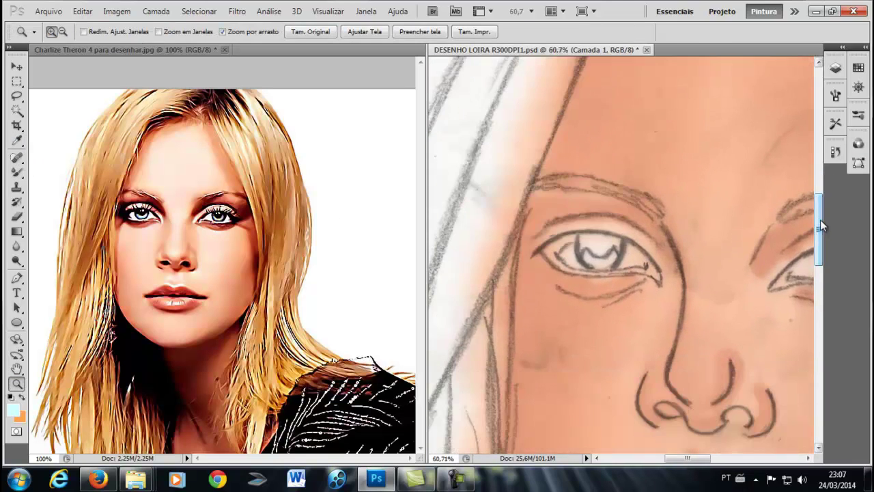
{"action": "left_click", "coordinate": [16, 171]}
{"action": "left_click", "coordinate": [74, 172]}
{"action": "left_click", "coordinate": [67, 32]}
{"action": "left_click", "coordinate": [590, 259]}
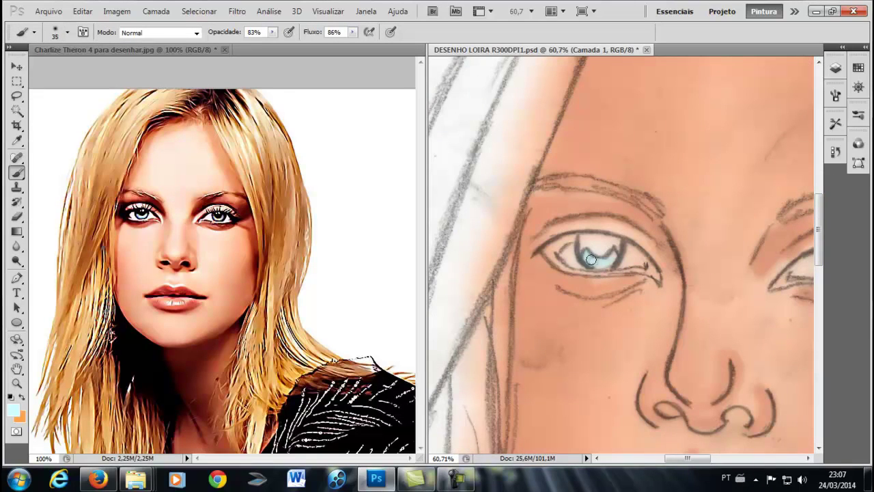
{"action": "left_click_drag", "start_coordinate": [694, 465], "coordinate": [714, 464]}
{"action": "left_click", "coordinate": [137, 213], "text": "alt"}
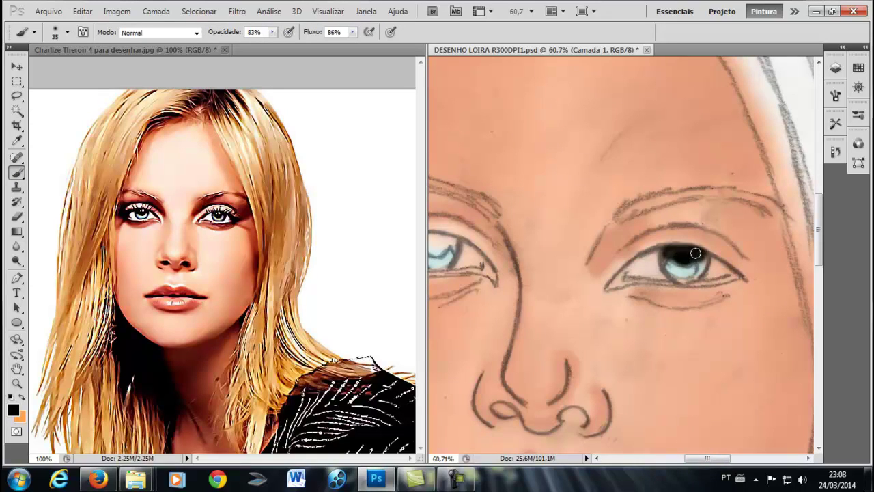
{"action": "left_click_drag", "start_coordinate": [695, 461], "coordinate": [677, 462]}
{"action": "left_click", "coordinate": [577, 244]}
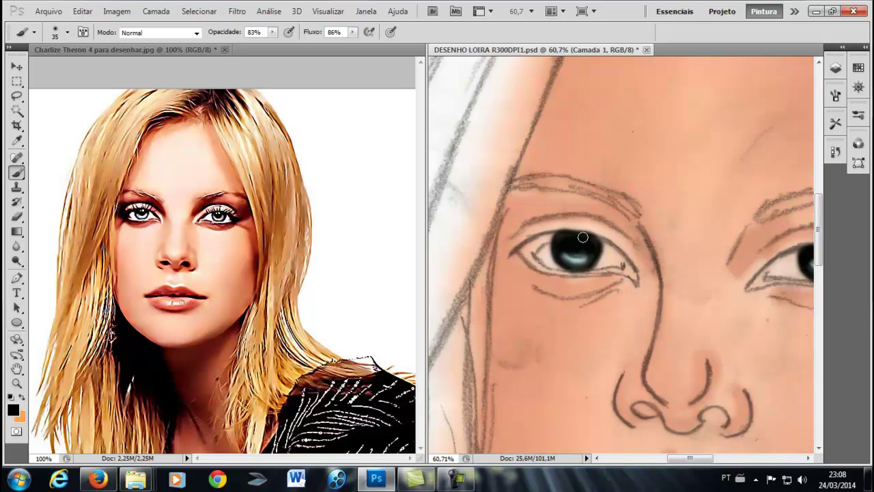
{"action": "mouse_move", "coordinate": [709, 463]}
{"action": "left_mouse_down"}
{"action": "mouse_move", "coordinate": [727, 464]}
{"action": "mouse_move", "coordinate": [706, 463]}
{"action": "left_mouse_up"}
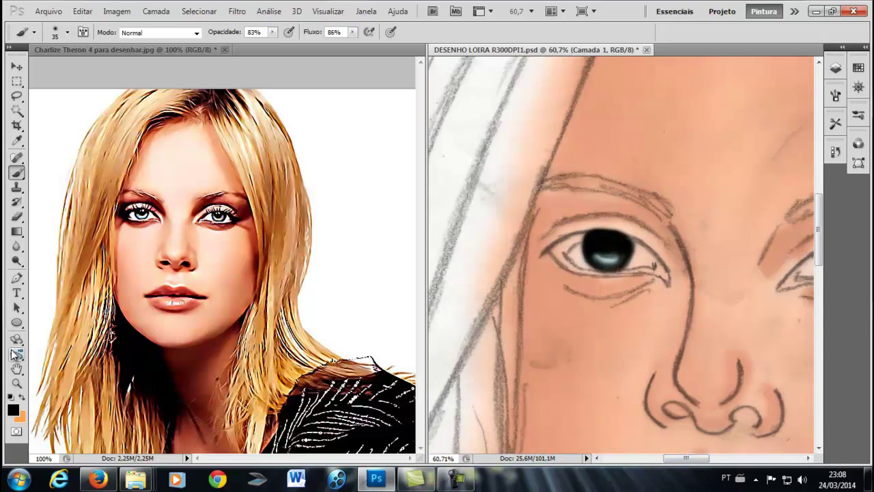
{"action": "left_click", "coordinate": [605, 256], "text": "alt"}
Blend the blue-grey irises with the Mixer Brush using a slightly larger soft tip
{"action": "right_click", "coordinate": [17, 172]}
{"action": "left_click", "coordinate": [78, 208]}
{"action": "left_click", "coordinate": [55, 32]}
{"action": "left_click", "coordinate": [616, 258]}
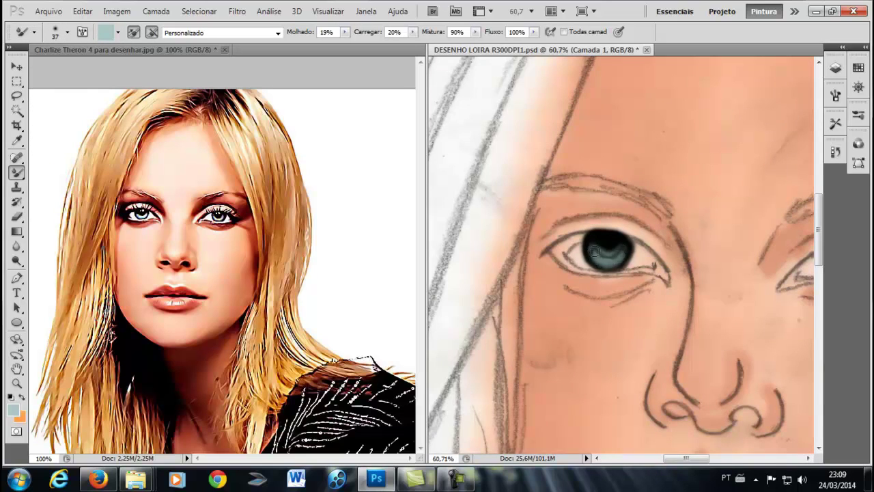
{"action": "left_click_drag", "start_coordinate": [681, 463], "coordinate": [710, 463]}
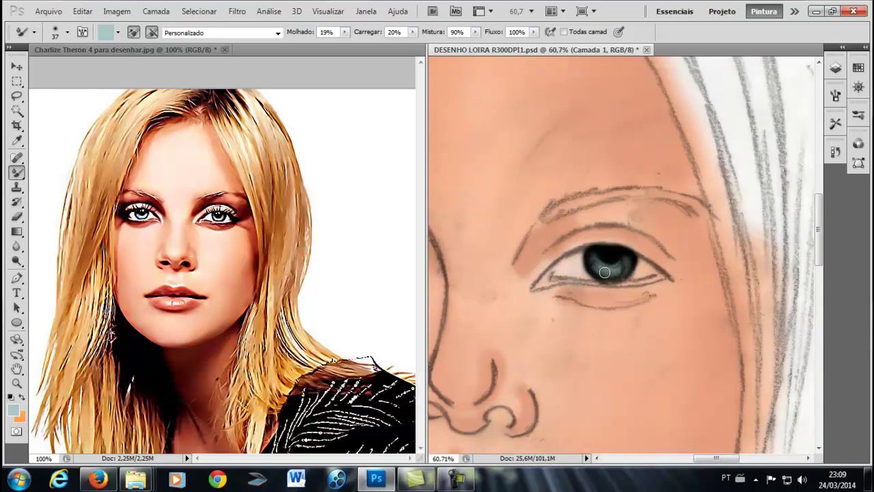
{"action": "key", "text": "shift+b"}
{"action": "left_click", "coordinate": [55, 32]}
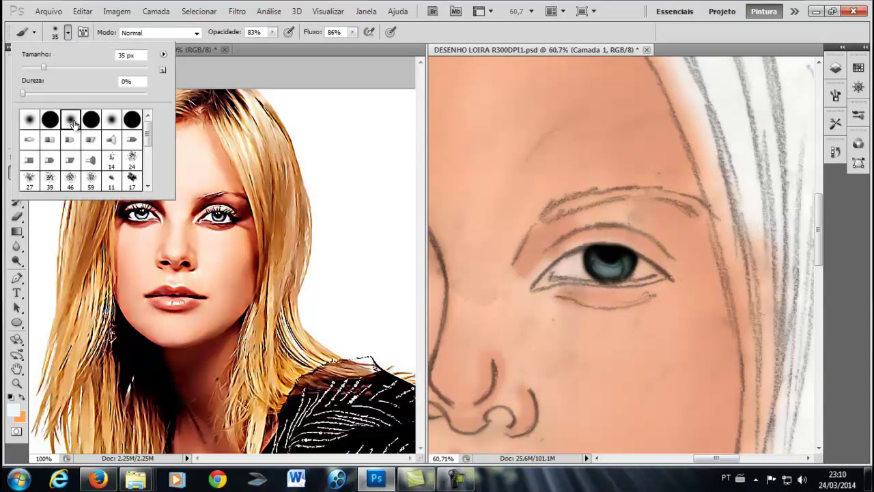
{"action": "double_click", "coordinate": [71, 118]}
{"action": "scroll", "coordinate": [611, 434], "scroll_direction": "left", "scroll_amount": 5}
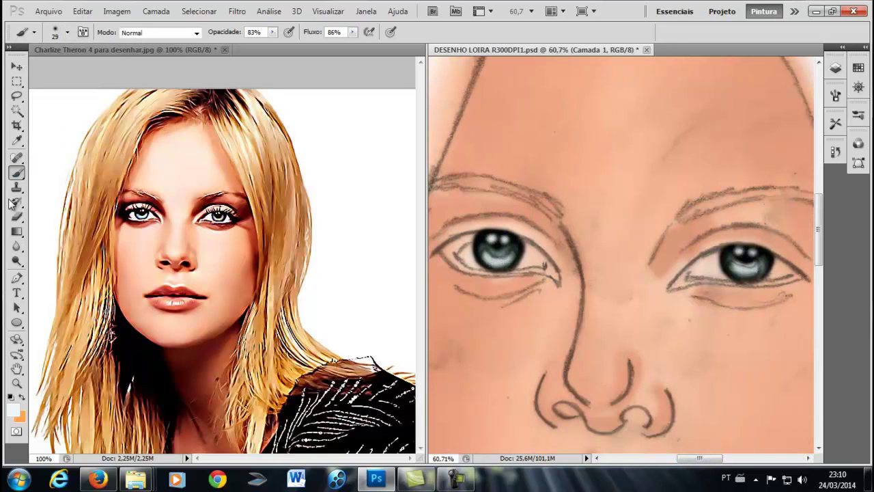
Return to the regular Brush with black paint for the lash lines and nostrils
{"action": "right_click", "coordinate": [17, 172]}
{"action": "left_click", "coordinate": [69, 215]}
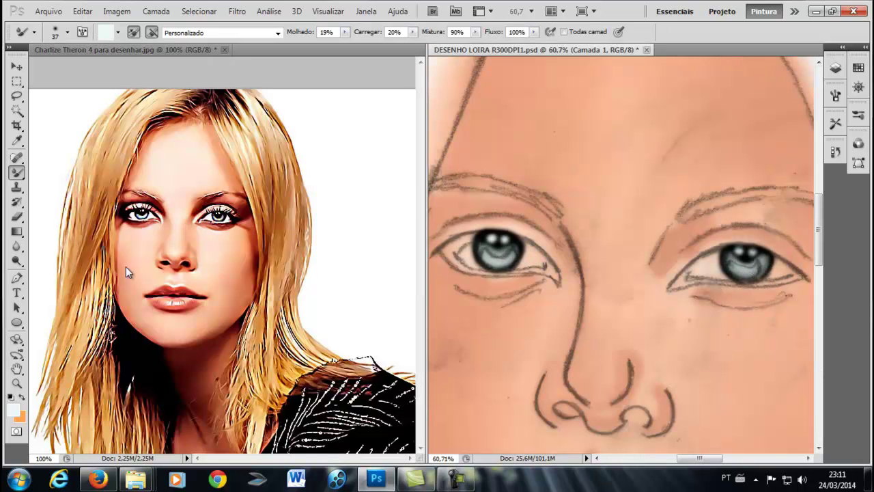
{"action": "right_click", "coordinate": [17, 172]}
{"action": "left_click", "coordinate": [68, 171]}
{"action": "left_click", "coordinate": [12, 410]}
{"action": "left_click", "coordinate": [396, 86]}
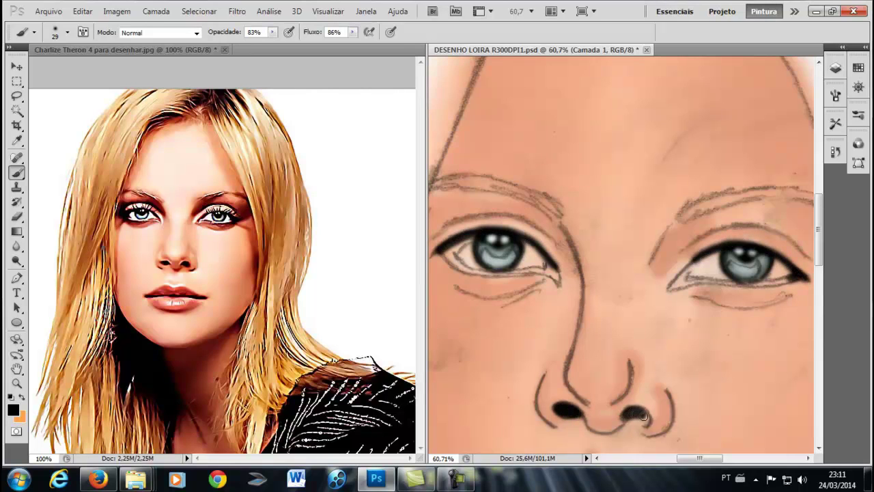
Blend a dark shadow under the lower lip with the Mixer Brush
{"action": "scroll", "coordinate": [813, 213], "scroll_direction": "down", "scroll_amount": 5}
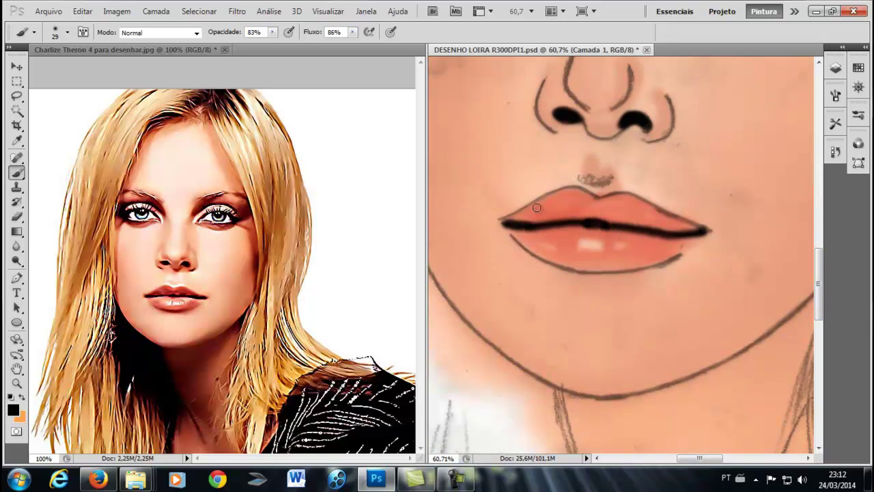
{"action": "key", "text": "shift+b"}
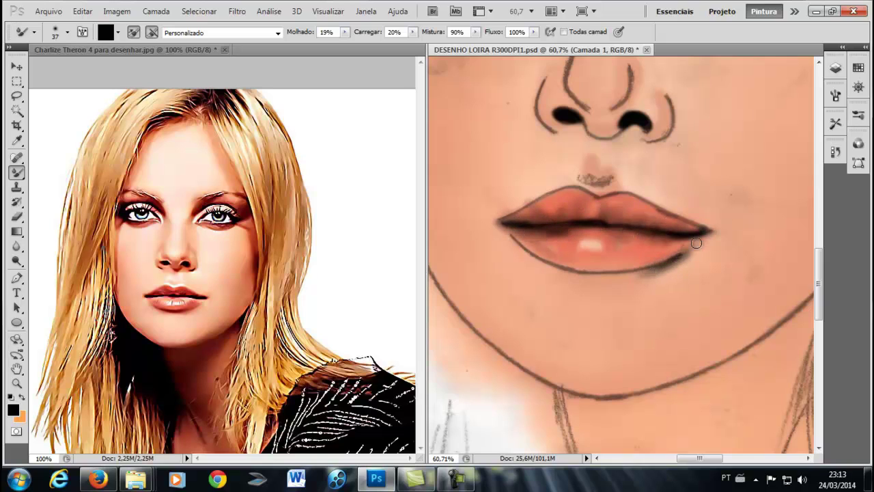
{"action": "mouse_move", "coordinate": [696, 242]}
{"action": "left_mouse_down"}
{"action": "mouse_move", "coordinate": [566, 273]}
{"action": "mouse_move", "coordinate": [599, 284]}
{"action": "mouse_move", "coordinate": [671, 263]}
{"action": "left_mouse_up"}
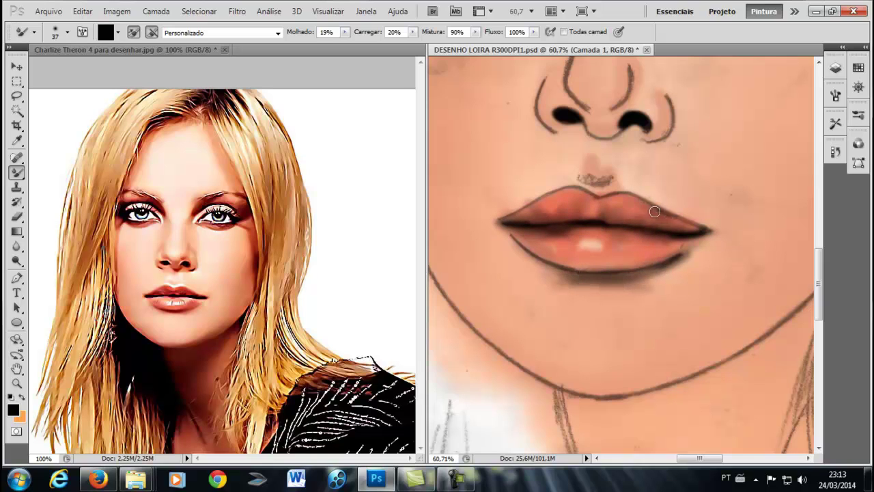
Dab white highlights along the lower lip and soft 39%-opacity highlights on the upper lip
{"action": "left_click", "coordinate": [408, 203], "text": "alt"}
{"action": "key", "text": "shift+b"}
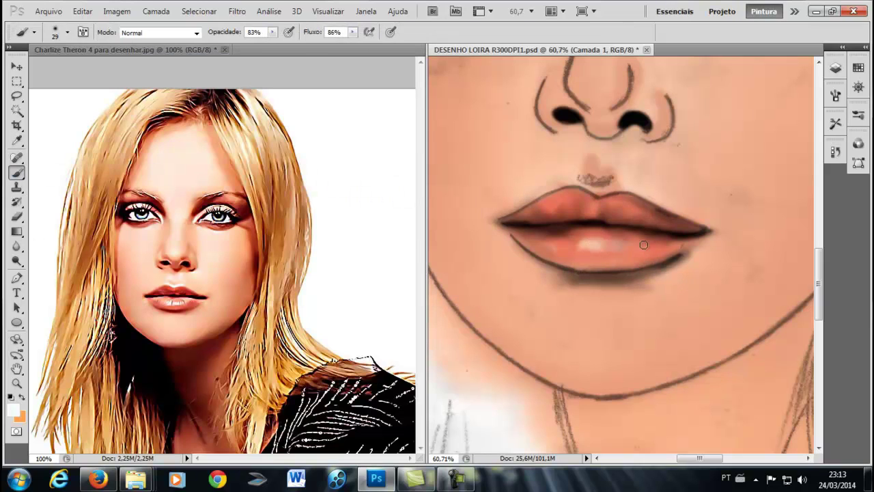
{"action": "left_click", "coordinate": [594, 248]}
{"action": "left_click", "coordinate": [572, 245]}
{"action": "left_click", "coordinate": [535, 237]}
{"action": "left_click", "coordinate": [562, 242]}
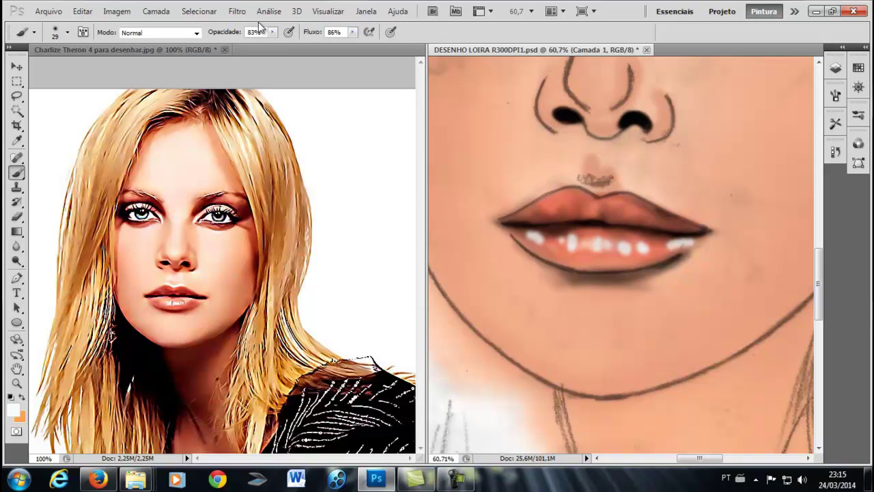
{"action": "left_click", "coordinate": [598, 205]}
{"action": "left_click", "coordinate": [636, 222]}
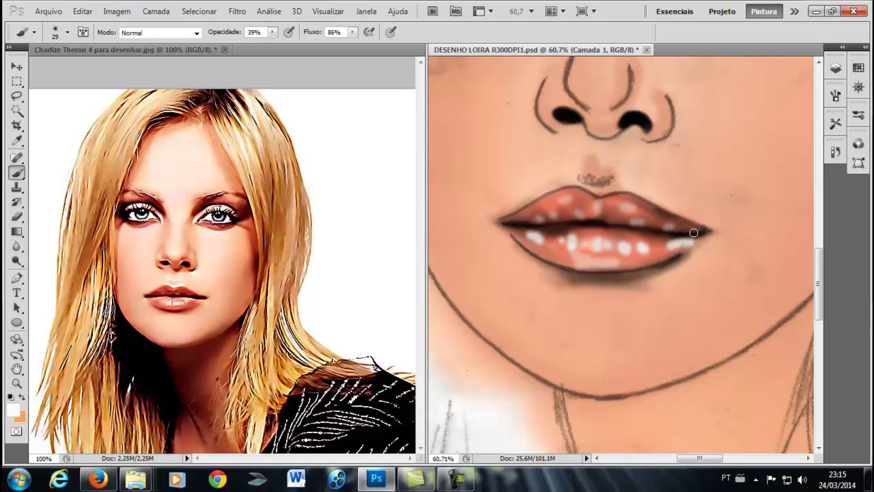
Blend the lip highlights smoothly with the Mixer Brush
{"action": "left_click_drag", "start_coordinate": [17, 172], "coordinate": [81, 206]}
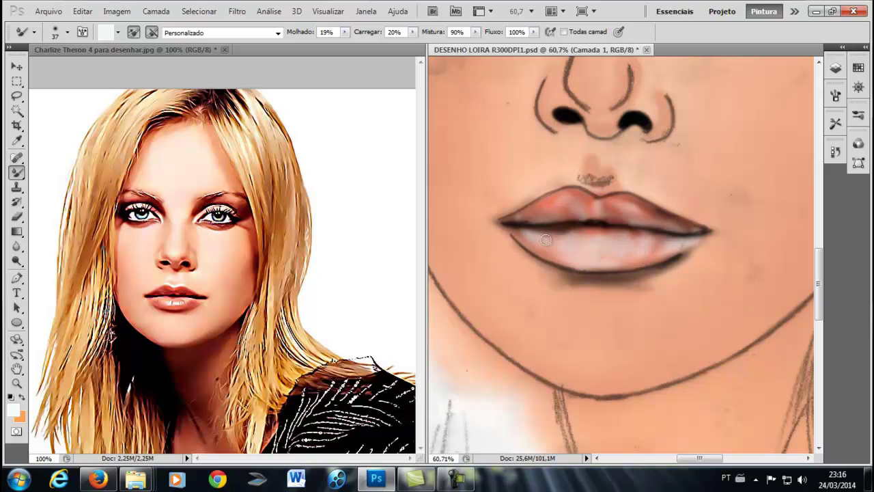
{"action": "key", "text": "i"}
{"action": "key", "text": "b"}
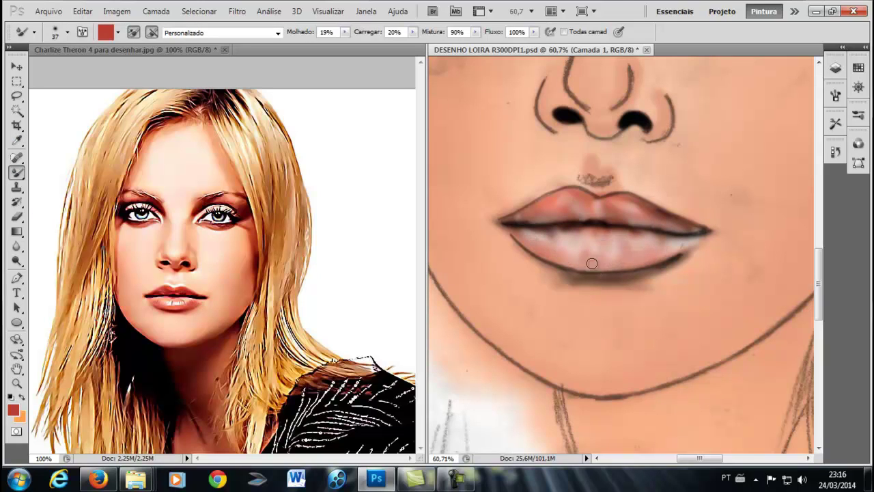
Pick a pale skin colour and lighten the nose bridge with a 65 px soft brush
{"action": "scroll", "coordinate": [642, 220], "scroll_direction": "up", "scroll_amount": 5}
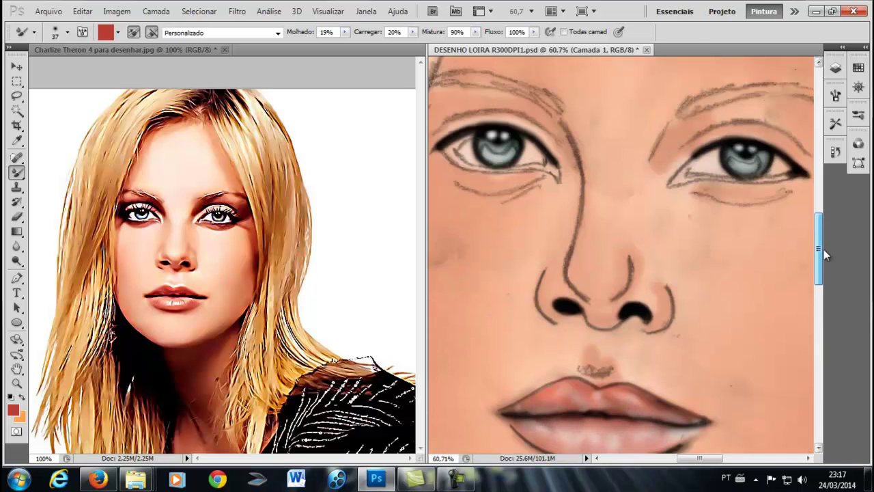
{"action": "left_click", "coordinate": [12, 409]}
{"action": "left_click", "coordinate": [448, 83]}
{"action": "key", "text": "shift+b"}
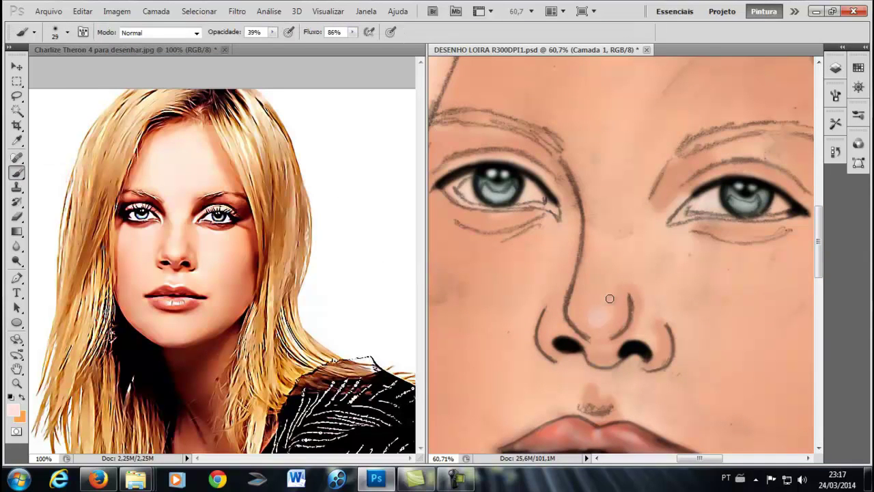
{"action": "left_click", "coordinate": [67, 32]}
{"action": "left_click_drag", "start_coordinate": [54, 65], "coordinate": [89, 65]}
{"action": "left_click_drag", "start_coordinate": [609, 200], "coordinate": [596, 150]}
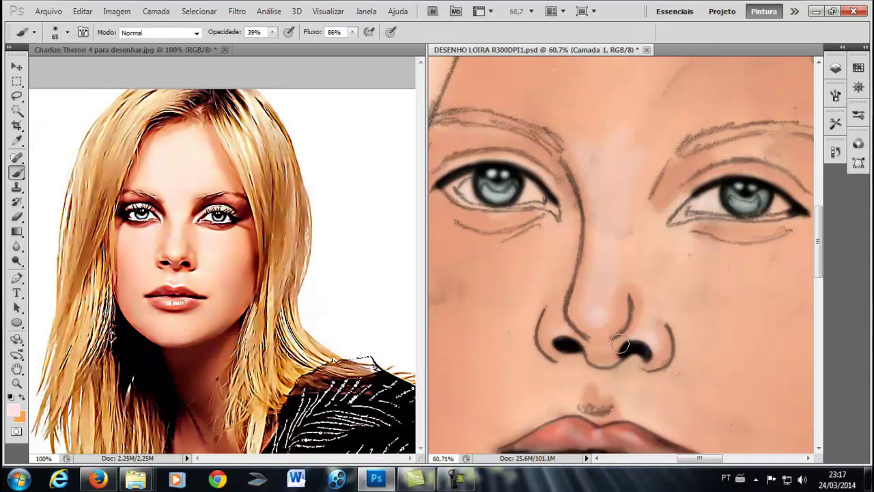
Zoom out to 25% and lighten the forehead and right cheek with a 200–400 px brush
{"action": "left_click_drag", "start_coordinate": [683, 457], "coordinate": [693, 462]}
{"action": "scroll", "coordinate": [650, 273], "scroll_direction": "up", "scroll_amount": 3}
{"action": "left_click", "coordinate": [67, 32]}
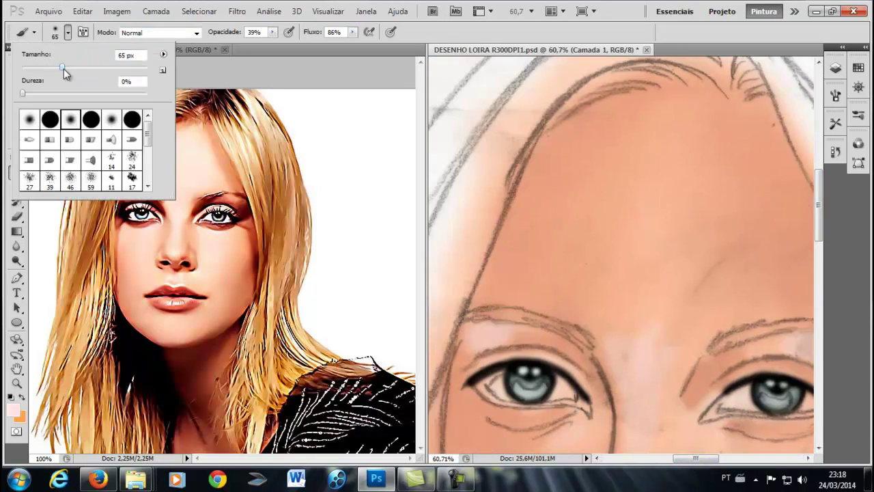
{"action": "left_click_drag", "start_coordinate": [64, 68], "coordinate": [75, 68]}
{"action": "key", "text": "Return"}
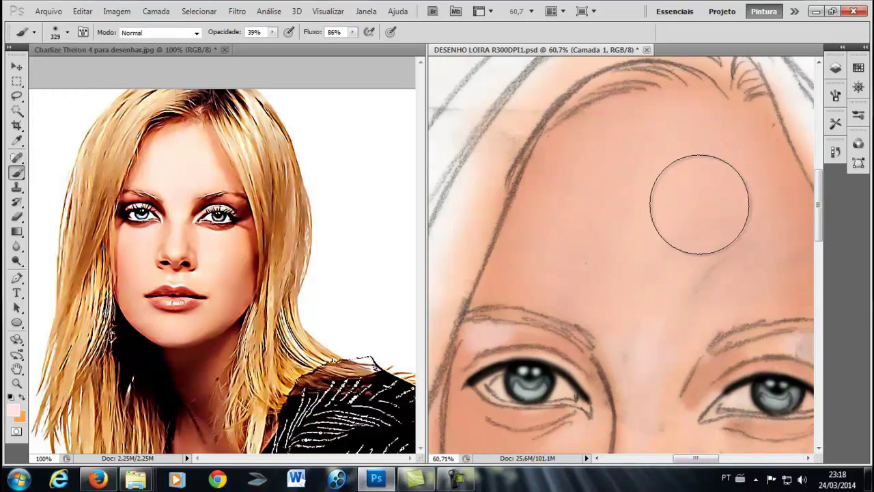
{"action": "key", "text": "ctrl+minus"}
{"action": "key", "text": "ctrl+minus"}
{"action": "key", "text": "ctrl+minus"}
{"action": "left_click_drag", "start_coordinate": [821, 238], "coordinate": [821, 241]}
{"action": "key", "text": "bracketright"}
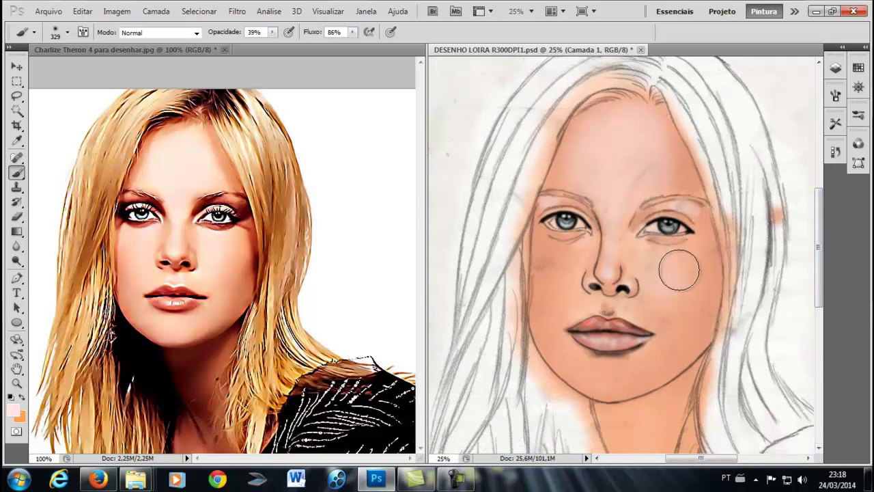
{"action": "key", "text": "bracketleft"}
{"action": "key", "text": "bracketleft"}
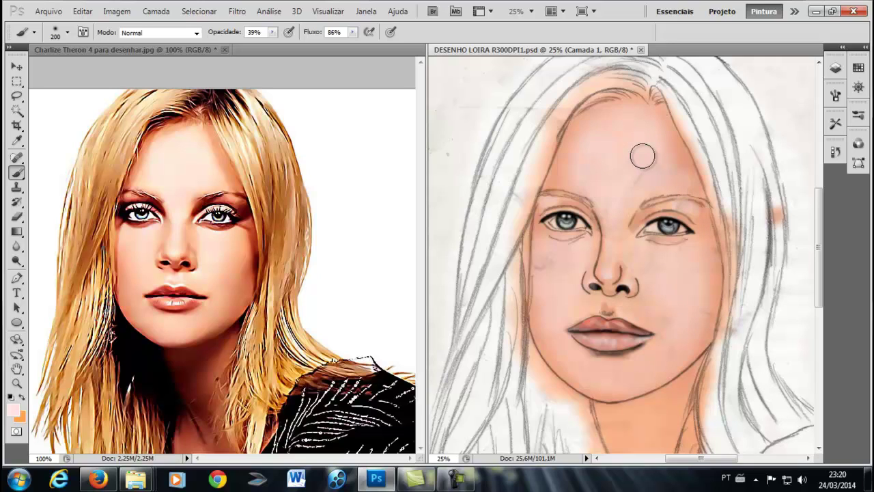
Switch from the Mixer Brush back to the regular Brush for plain painting
{"action": "right_click", "coordinate": [17, 172]}
{"action": "left_click", "coordinate": [69, 214]}
{"action": "left_click", "coordinate": [68, 32]}
{"action": "key", "text": "Return"}
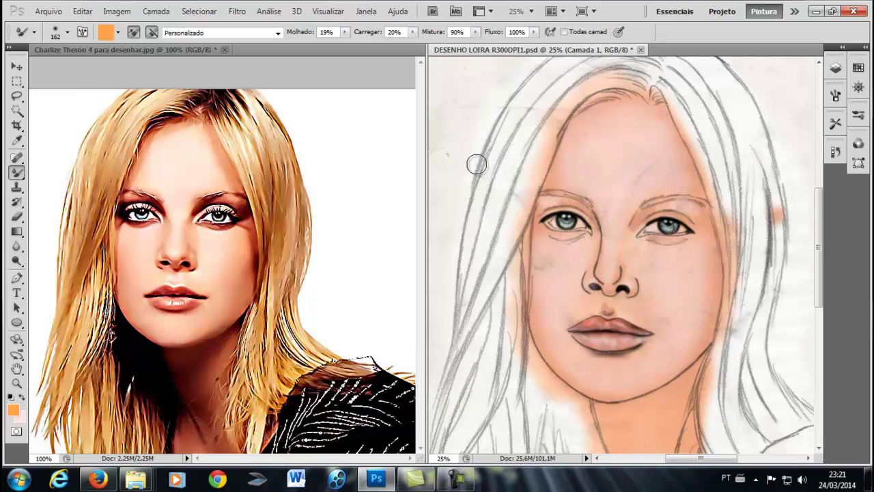
{"action": "right_click", "coordinate": [17, 172]}
{"action": "left_click", "coordinate": [48, 179]}
Paint orange at 39% opacity over the left and top-right hair
{"action": "mouse_move", "coordinate": [540, 102]}
{"action": "left_mouse_down"}
{"action": "mouse_move", "coordinate": [478, 260]}
{"action": "mouse_move", "coordinate": [533, 92]}
{"action": "mouse_move", "coordinate": [508, 257]}
{"action": "mouse_move", "coordinate": [480, 351]}
{"action": "mouse_move", "coordinate": [540, 130]}
{"action": "mouse_move", "coordinate": [451, 437]}
{"action": "mouse_move", "coordinate": [491, 313]}
{"action": "mouse_move", "coordinate": [478, 243]}
{"action": "left_mouse_up"}
{"action": "scroll", "coordinate": [655, 121], "scroll_direction": "up", "scroll_amount": 3}
{"action": "mouse_move", "coordinate": [656, 120]}
{"action": "left_mouse_down"}
{"action": "mouse_move", "coordinate": [703, 214]}
{"action": "mouse_move", "coordinate": [682, 127]}
{"action": "mouse_move", "coordinate": [764, 341]}
{"action": "mouse_move", "coordinate": [751, 337]}
{"action": "mouse_move", "coordinate": [752, 372]}
{"action": "mouse_move", "coordinate": [751, 328]}
{"action": "left_mouse_up"}
{"action": "scroll", "coordinate": [751, 327], "scroll_direction": "down", "scroll_amount": 2}
{"action": "scroll", "coordinate": [750, 287], "scroll_direction": "down", "scroll_amount": 3}
{"action": "mouse_move", "coordinate": [751, 273]}
{"action": "left_mouse_down"}
{"action": "mouse_move", "coordinate": [718, 316]}
{"action": "mouse_move", "coordinate": [710, 389]}
{"action": "left_mouse_up"}
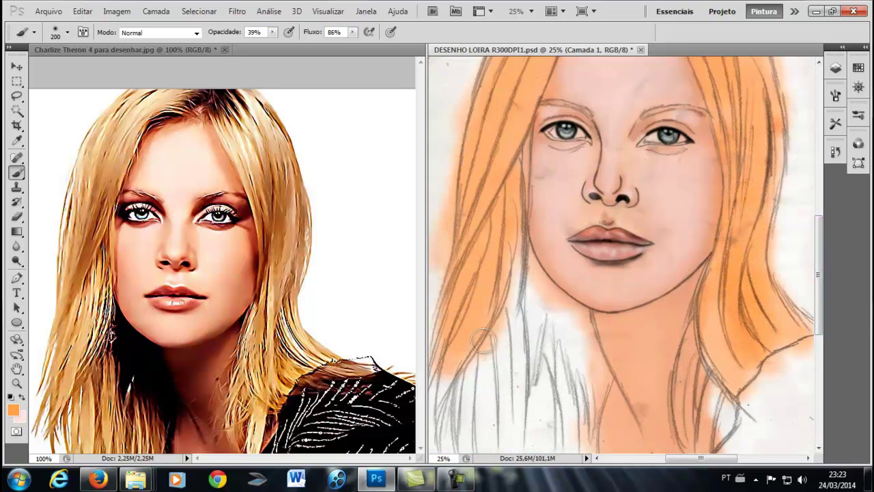
{"action": "mouse_move", "coordinate": [481, 339]}
{"action": "left_mouse_down"}
{"action": "mouse_move", "coordinate": [487, 332]}
{"action": "mouse_move", "coordinate": [585, 452]}
{"action": "mouse_move", "coordinate": [507, 321]}
{"action": "left_mouse_up"}
{"action": "left_click_drag", "start_coordinate": [818, 276], "coordinate": [870, 309]}
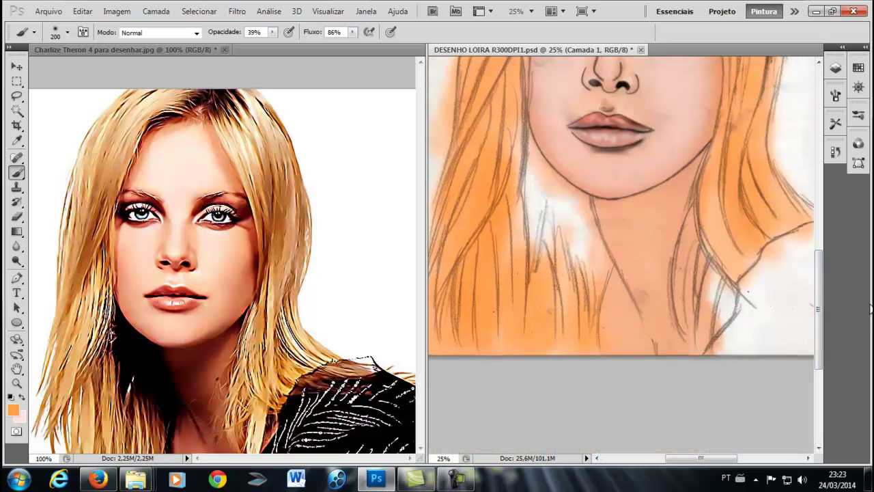
{"action": "scroll", "coordinate": [498, 267], "scroll_direction": "up", "scroll_amount": 4}
Paint a black shadow below the chin and blend it with the Mixer Brush
{"action": "left_click", "coordinate": [13, 410]}
{"action": "left_click", "coordinate": [137, 269]}
{"action": "left_click", "coordinate": [448, 84]}
{"action": "mouse_move", "coordinate": [525, 321]}
{"action": "left_mouse_down"}
{"action": "mouse_move", "coordinate": [508, 383]}
{"action": "mouse_move", "coordinate": [531, 384]}
{"action": "mouse_move", "coordinate": [571, 364]}
{"action": "mouse_move", "coordinate": [587, 437]}
{"action": "mouse_move", "coordinate": [539, 316]}
{"action": "mouse_move", "coordinate": [572, 364]}
{"action": "mouse_move", "coordinate": [531, 314]}
{"action": "mouse_move", "coordinate": [576, 471]}
{"action": "left_mouse_up"}
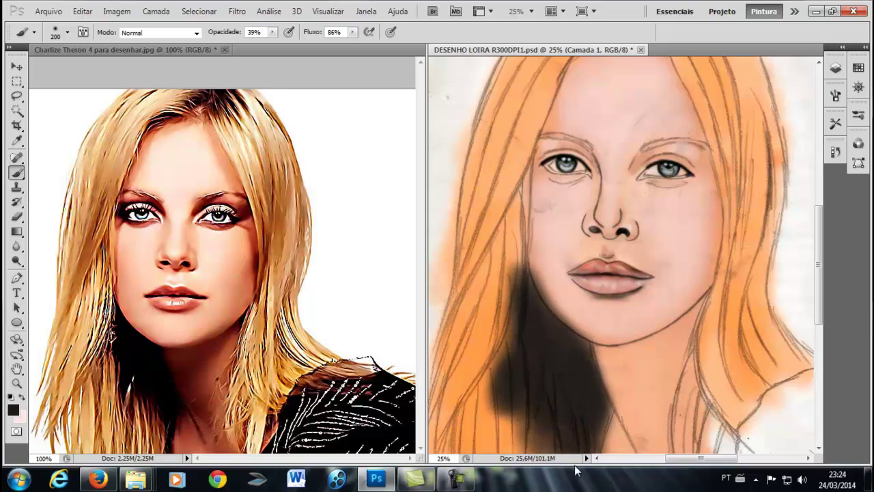
{"action": "scroll", "coordinate": [706, 243], "scroll_direction": "down", "scroll_amount": 3}
{"action": "key", "text": "shift+b"}
{"action": "mouse_move", "coordinate": [506, 294]}
{"action": "left_mouse_down"}
{"action": "mouse_move", "coordinate": [542, 412]}
{"action": "mouse_move", "coordinate": [548, 305]}
{"action": "mouse_move", "coordinate": [497, 257]}
{"action": "mouse_move", "coordinate": [504, 169]}
{"action": "mouse_move", "coordinate": [538, 253]}
{"action": "mouse_move", "coordinate": [676, 225]}
{"action": "mouse_move", "coordinate": [703, 328]}
{"action": "mouse_move", "coordinate": [691, 394]}
{"action": "left_mouse_up"}
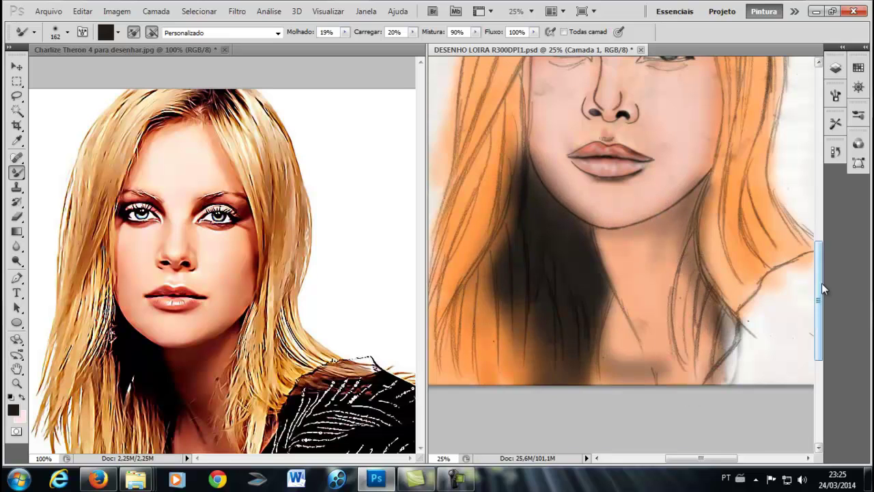
{"action": "left_click_drag", "start_coordinate": [822, 289], "coordinate": [822, 227]}
Pick a peach colour and blend the hair strands down the left side
{"action": "left_click", "coordinate": [13, 409]}
{"action": "left_click", "coordinate": [446, 86]}
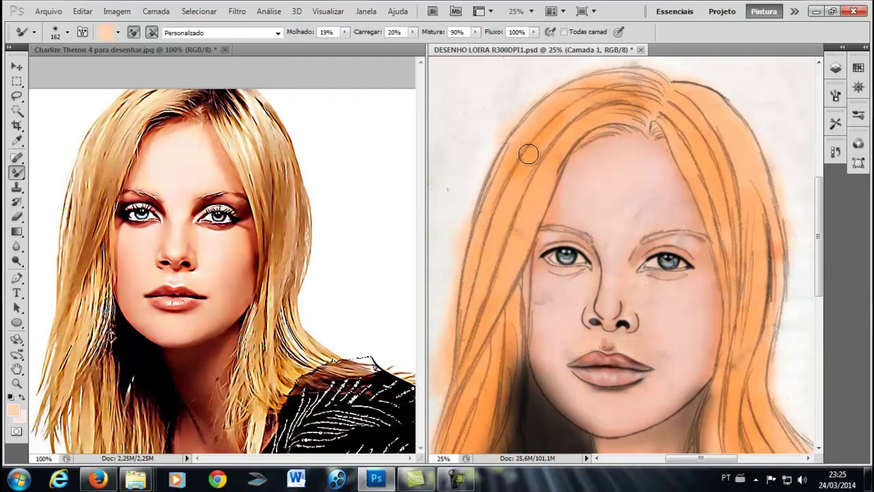
{"action": "left_click_drag", "start_coordinate": [529, 154], "coordinate": [462, 359]}
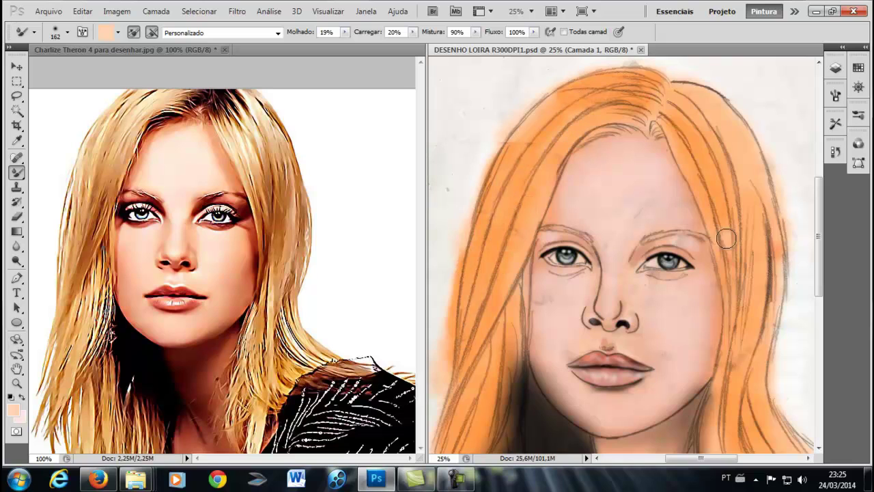
{"action": "scroll", "coordinate": [726, 303], "scroll_direction": "down", "scroll_amount": 5}
{"action": "scroll", "coordinate": [641, 104], "scroll_direction": "up", "scroll_amount": 4}
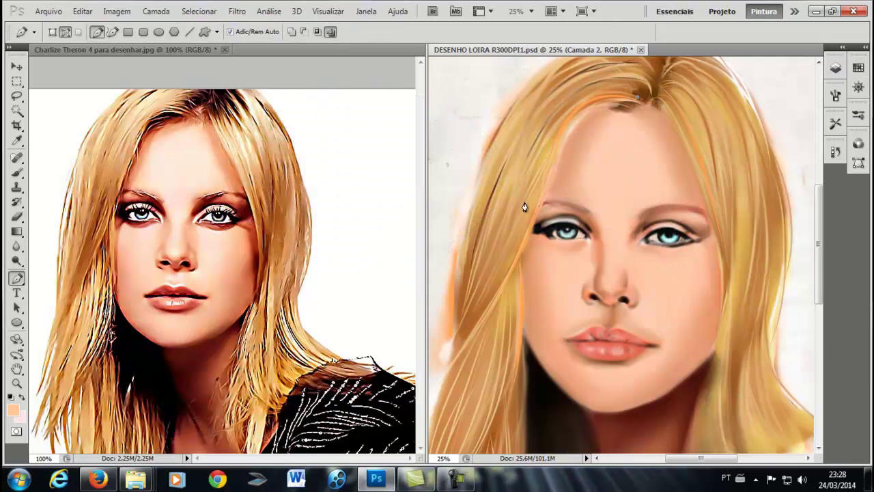
Stroke the first drawn pen paths into thin bright hair strands
{"action": "left_click", "coordinate": [536, 163]}
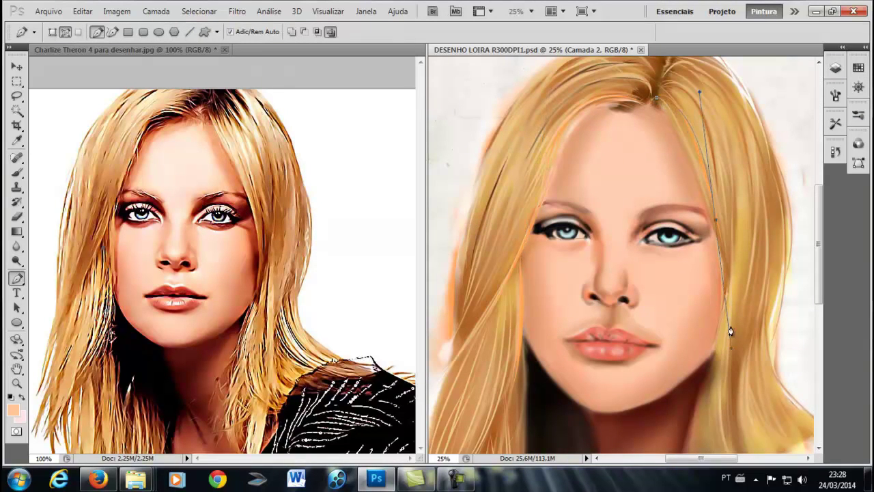
{"action": "left_click_drag", "start_coordinate": [818, 253], "coordinate": [820, 286]}
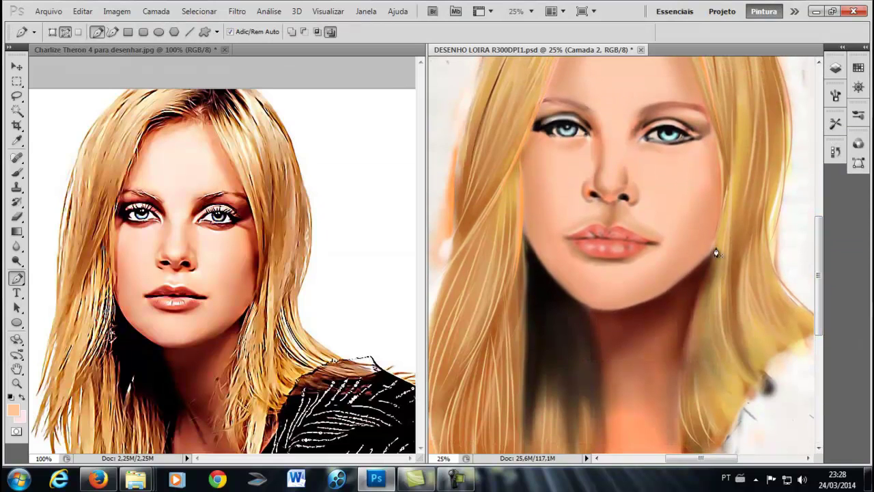
{"action": "right_click", "coordinate": [676, 156]}
{"action": "left_click", "coordinate": [744, 261]}
{"action": "right_click", "coordinate": [716, 259]}
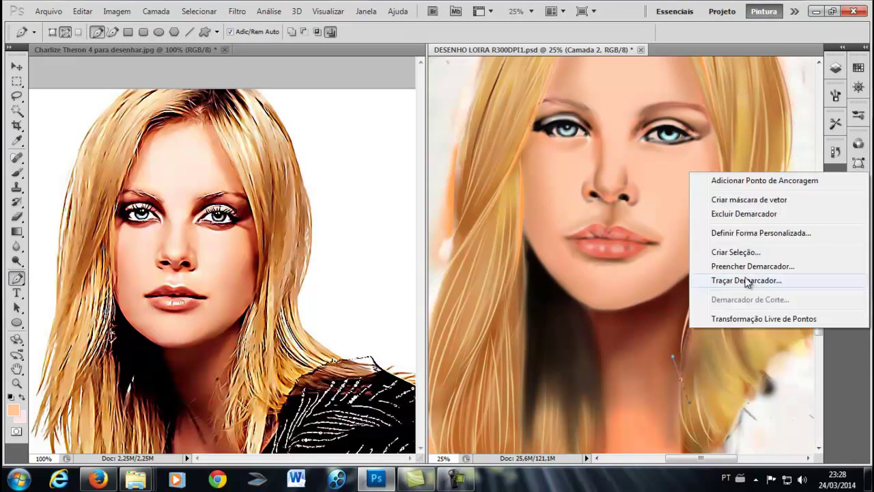
{"action": "left_click", "coordinate": [765, 280]}
{"action": "right_click", "coordinate": [450, 391]}
{"action": "left_click", "coordinate": [492, 409]}
{"action": "key", "text": "Return"}
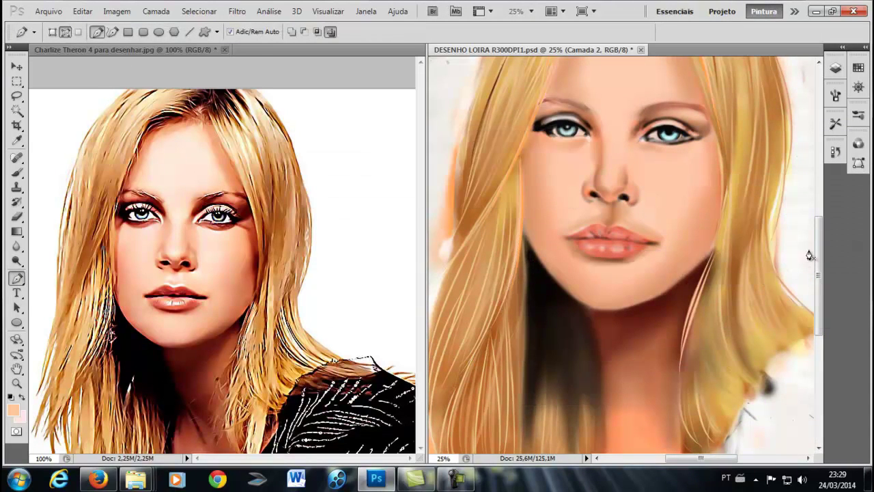
{"action": "left_click_drag", "start_coordinate": [819, 253], "coordinate": [818, 276]}
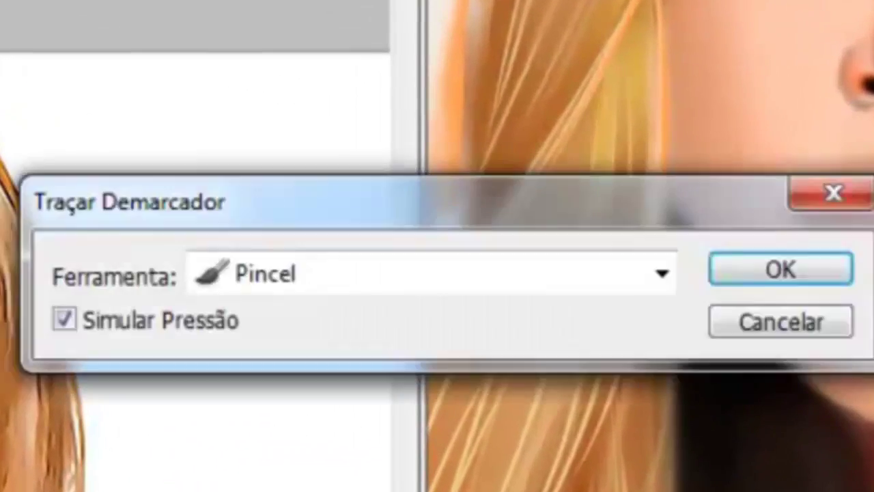
{"action": "key", "text": "Return"}
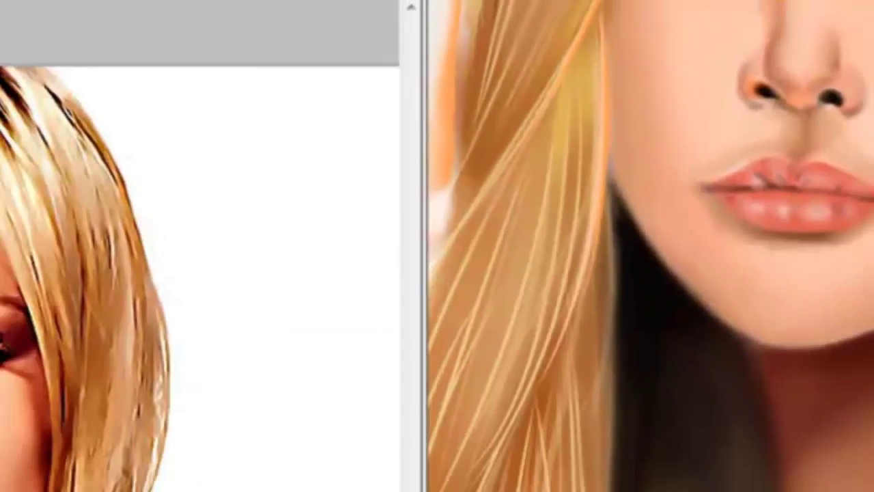
{"action": "right_click", "coordinate": [675, 273]}
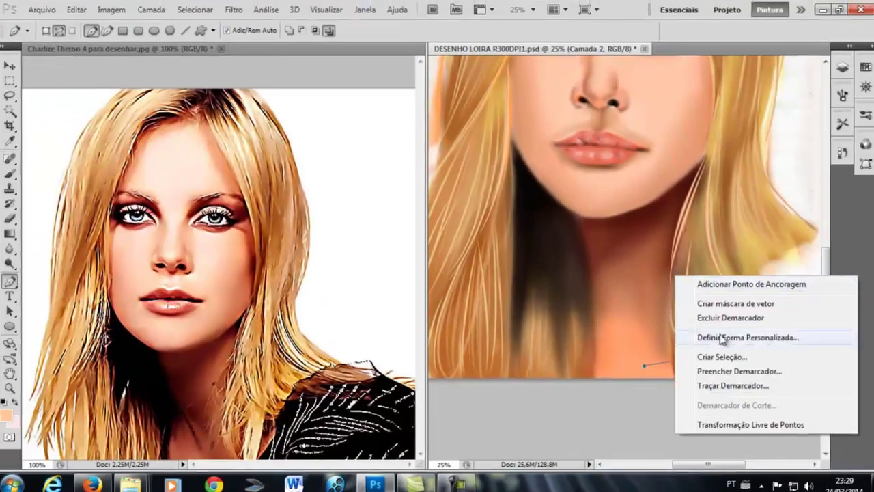
{"action": "key", "text": "Escape"}
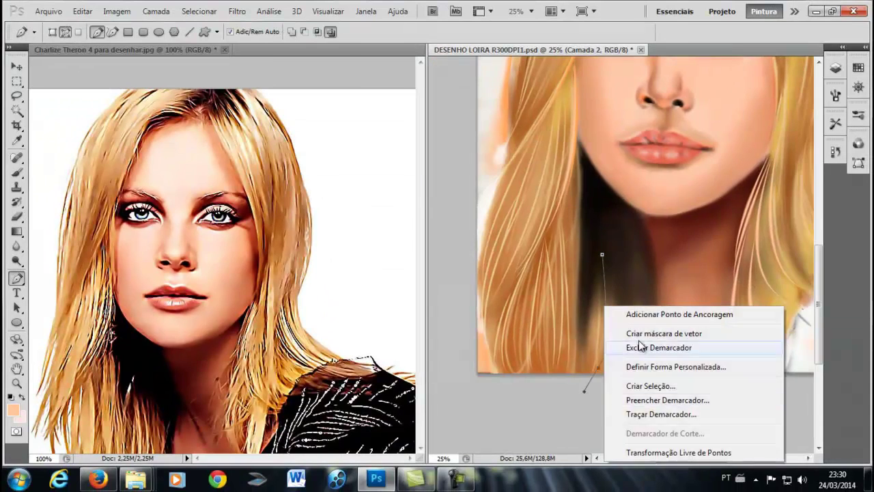
{"action": "key", "text": "Escape"}
Stroke the lower strand path and the right-side path into bright strands
{"action": "scroll", "coordinate": [542, 172], "scroll_direction": "up", "scroll_amount": 3}
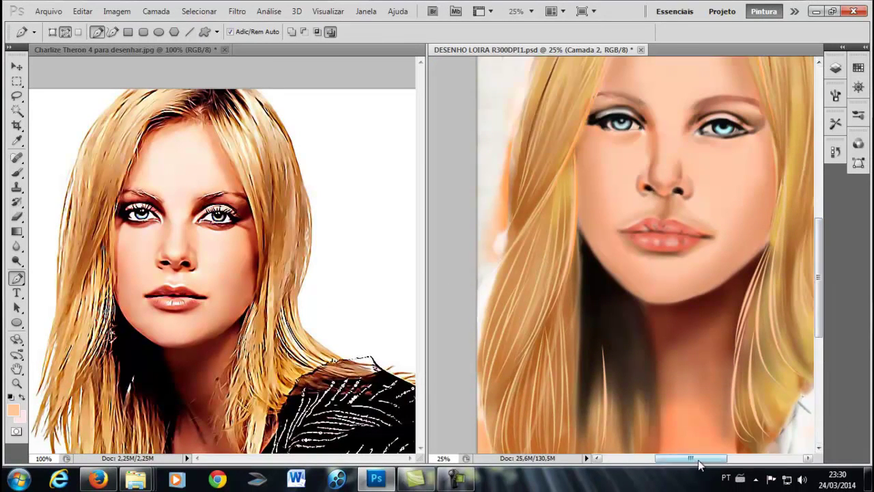
{"action": "scroll", "coordinate": [665, 228], "scroll_direction": "right", "scroll_amount": 4}
{"action": "right_click", "coordinate": [658, 281]}
{"action": "left_click", "coordinate": [717, 389]}
{"action": "left_click", "coordinate": [553, 167]}
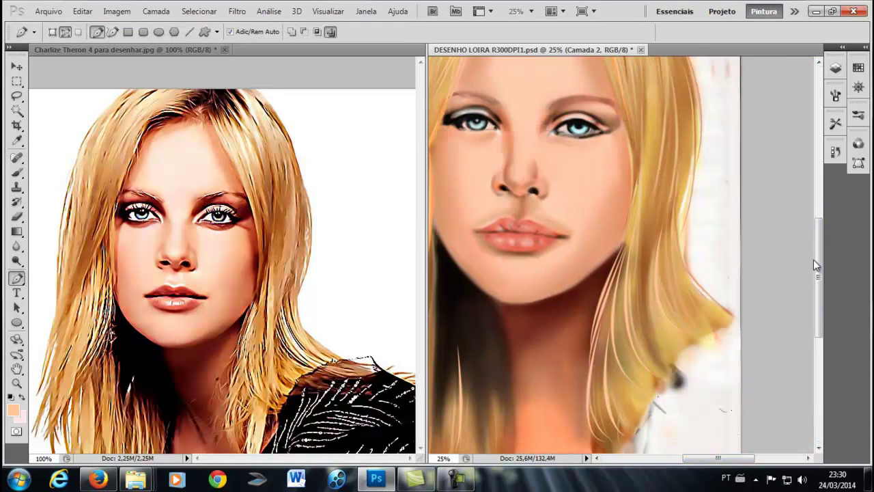
{"action": "scroll", "coordinate": [816, 265], "scroll_direction": "up", "scroll_amount": 3}
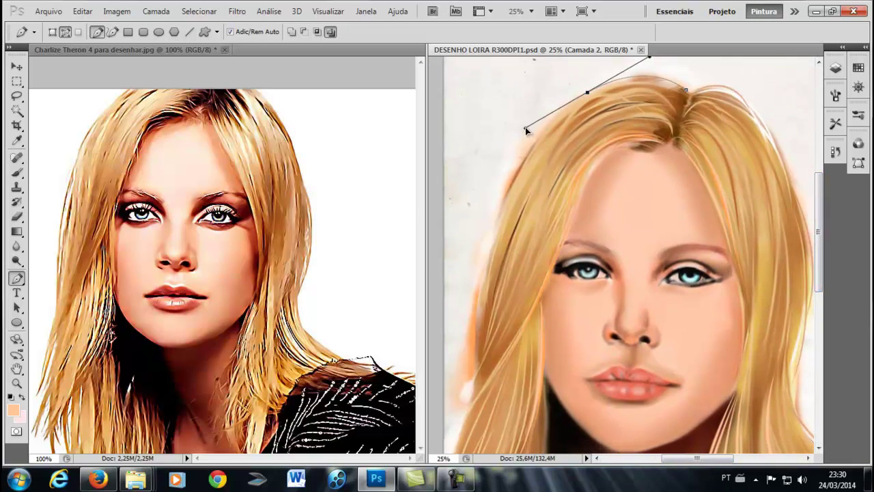
{"action": "left_click_drag", "start_coordinate": [819, 246], "coordinate": [821, 275]}
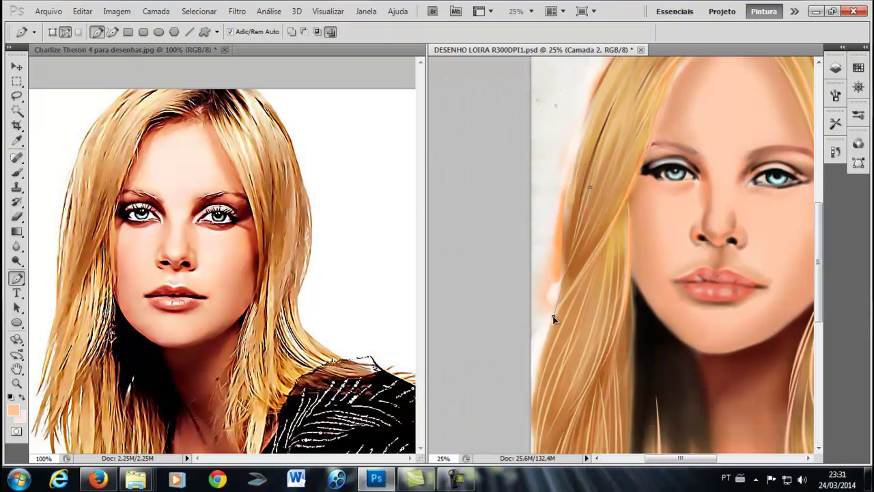
{"action": "scroll", "coordinate": [706, 361], "scroll_direction": "right", "scroll_amount": 3}
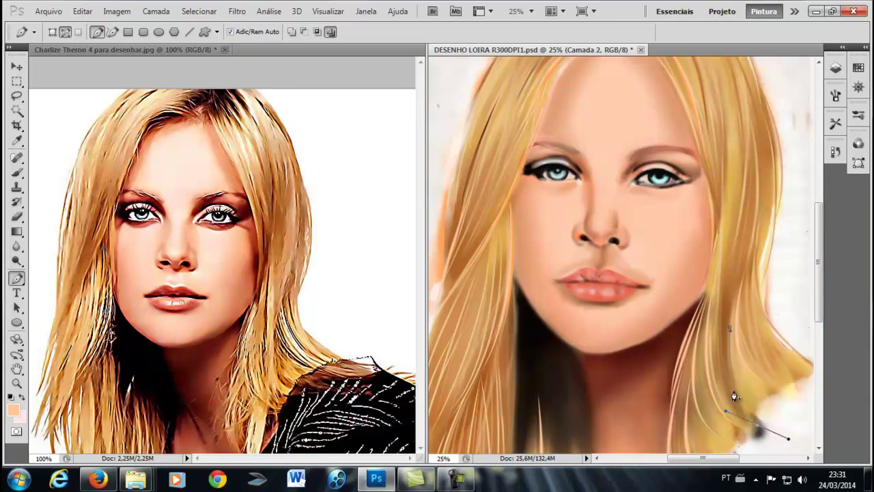
{"action": "left_click_drag", "start_coordinate": [819, 239], "coordinate": [819, 287]}
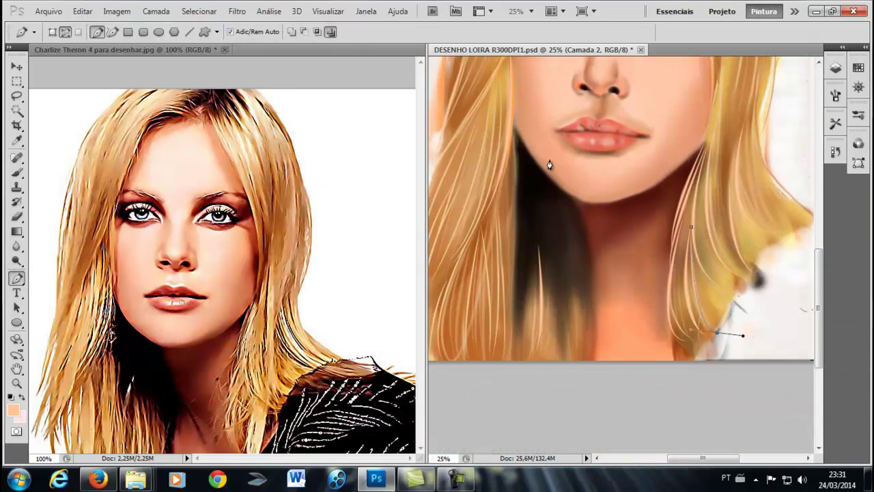
{"action": "key", "text": "Return"}
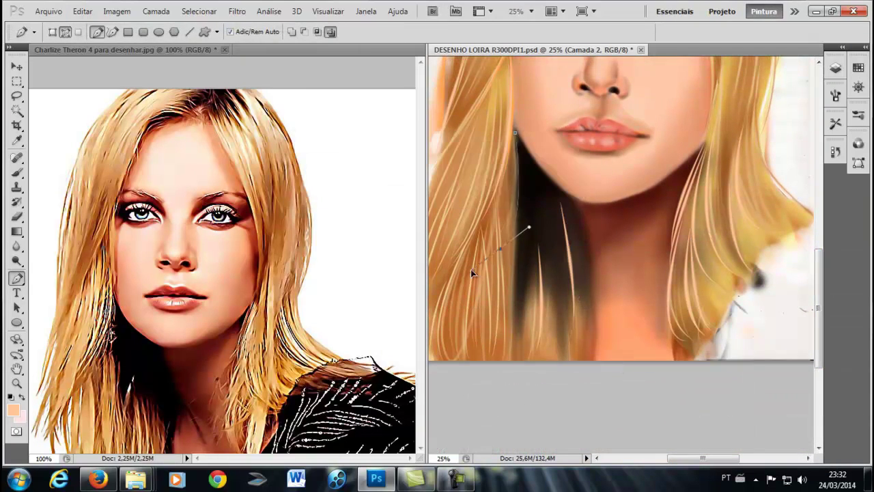
{"action": "key", "text": "Return"}
Stroke several left-side paths beside the neck into hair strands
{"action": "right_click", "coordinate": [512, 273]}
{"action": "left_click", "coordinate": [575, 384]}
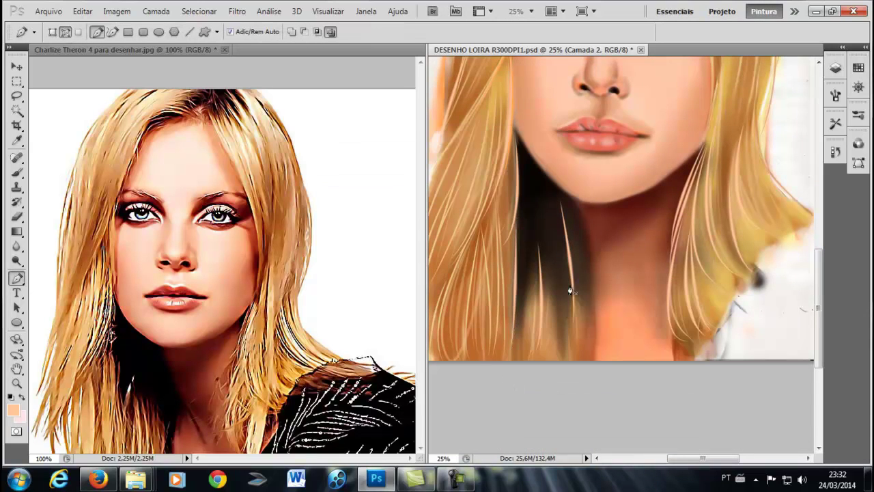
{"action": "scroll", "coordinate": [577, 288], "scroll_direction": "down", "scroll_amount": 2}
{"action": "right_click", "coordinate": [539, 243]}
{"action": "left_click", "coordinate": [606, 348]}
{"action": "right_click", "coordinate": [566, 232]}
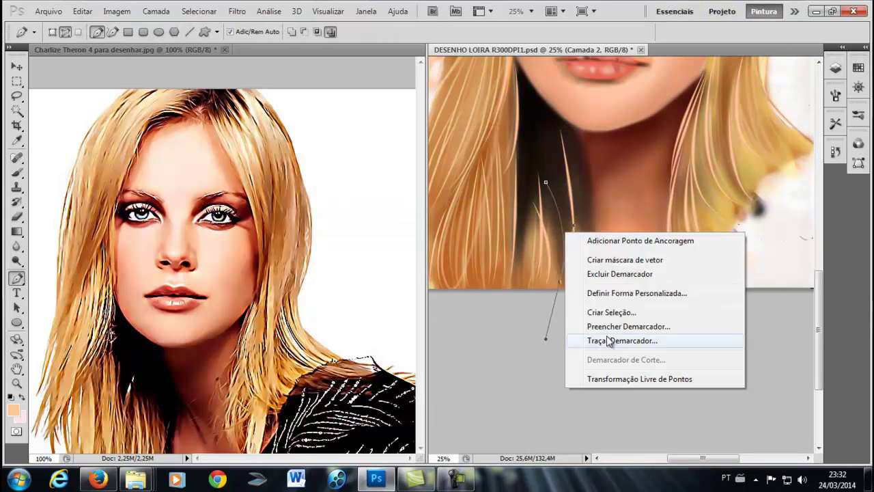
{"action": "left_click", "coordinate": [608, 341]}
{"action": "right_click", "coordinate": [524, 224]}
{"action": "left_click", "coordinate": [568, 329]}
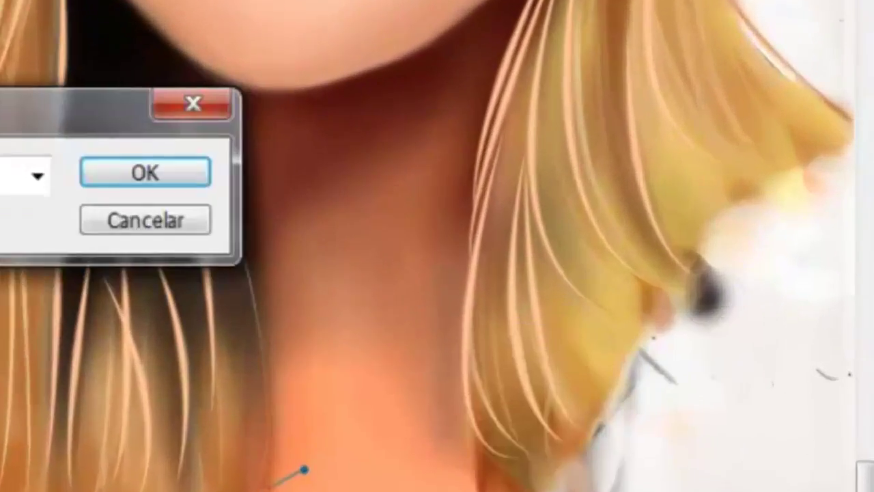
{"action": "key", "text": "Return"}
Draw a new curved strand path through the hair with the Pen tool
{"action": "right_click", "coordinate": [542, 195]}
{"action": "left_click", "coordinate": [687, 309]}
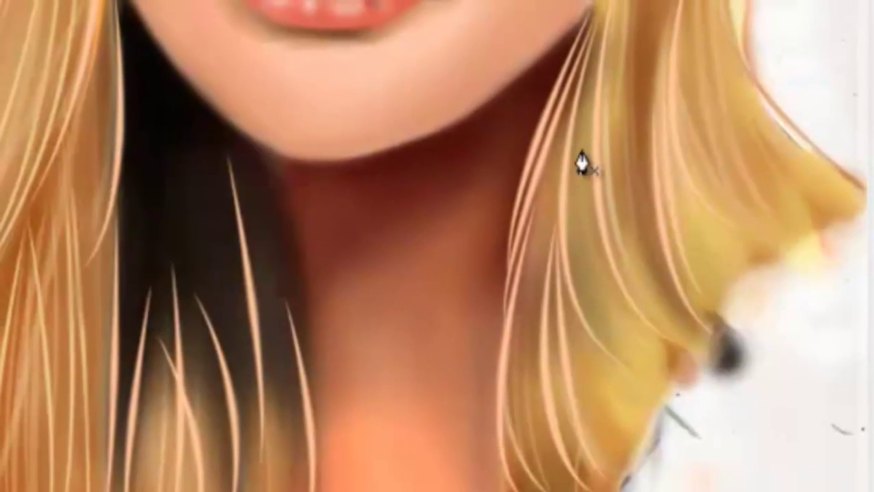
{"action": "left_click", "coordinate": [508, 327]}
{"action": "left_click_drag", "start_coordinate": [666, 396], "coordinate": [822, 464]}
{"action": "right_click", "coordinate": [665, 396]}
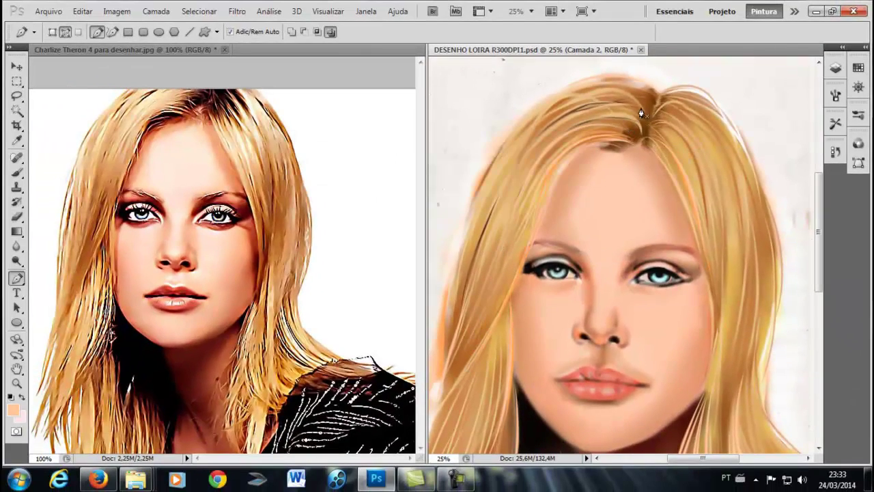
Stroke the hair-top and left strand paths into fine bright strands
{"action": "right_click", "coordinate": [568, 110]}
{"action": "left_click", "coordinate": [621, 220]}
{"action": "right_click", "coordinate": [576, 89]}
{"action": "left_click", "coordinate": [626, 177]}
{"action": "right_click", "coordinate": [482, 198]}
{"action": "left_click", "coordinate": [566, 305]}
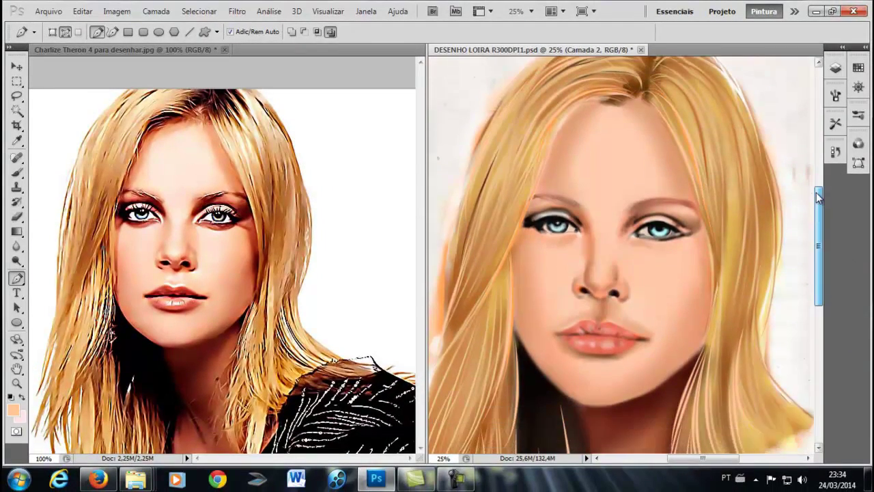
{"action": "scroll", "coordinate": [557, 201], "scroll_direction": "down", "scroll_amount": 3}
{"action": "right_click", "coordinate": [499, 273]}
{"action": "left_click", "coordinate": [561, 384]}
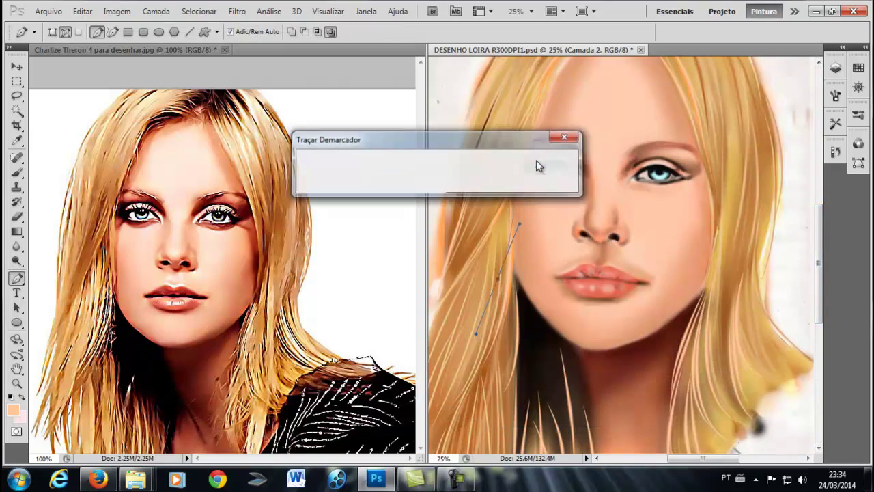
{"action": "left_click", "coordinate": [540, 165]}
{"action": "left_click_drag", "start_coordinate": [819, 263], "coordinate": [820, 270]}
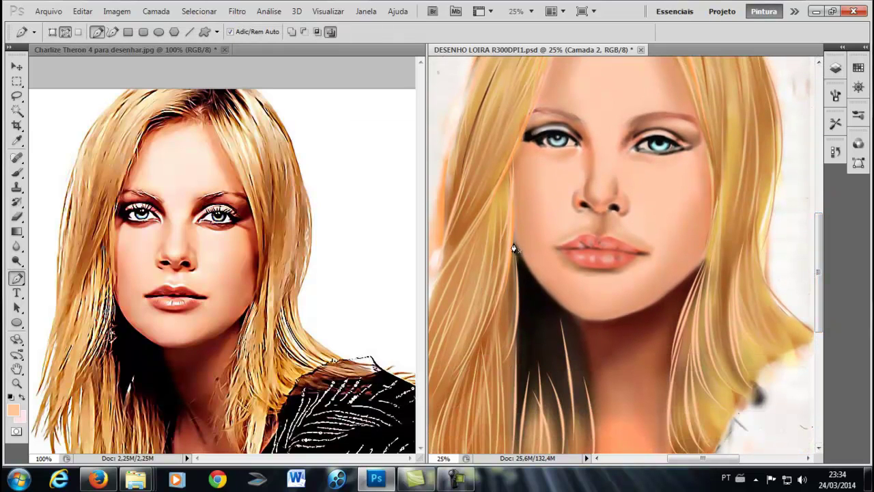
Stroke the current jaw path, then set the brush Flow to 54%
{"action": "right_click", "coordinate": [565, 312]}
{"action": "left_click", "coordinate": [635, 410]}
{"action": "left_click", "coordinate": [536, 170]}
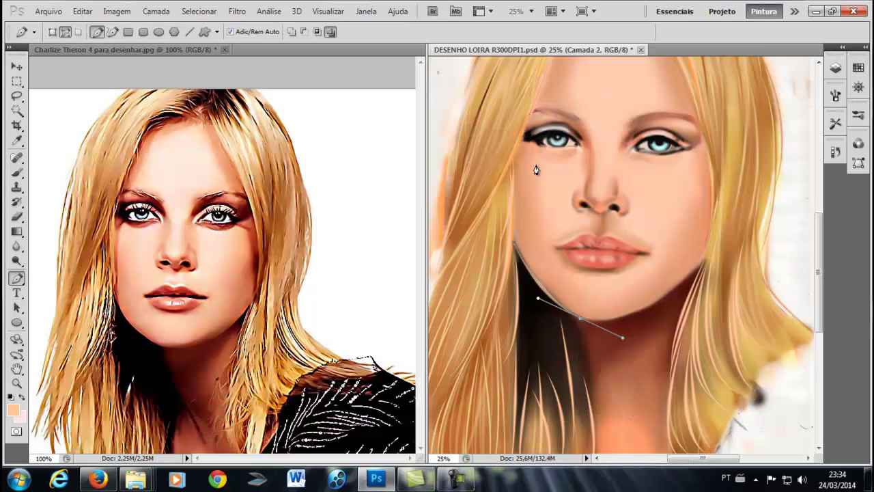
{"action": "key", "text": "b"}
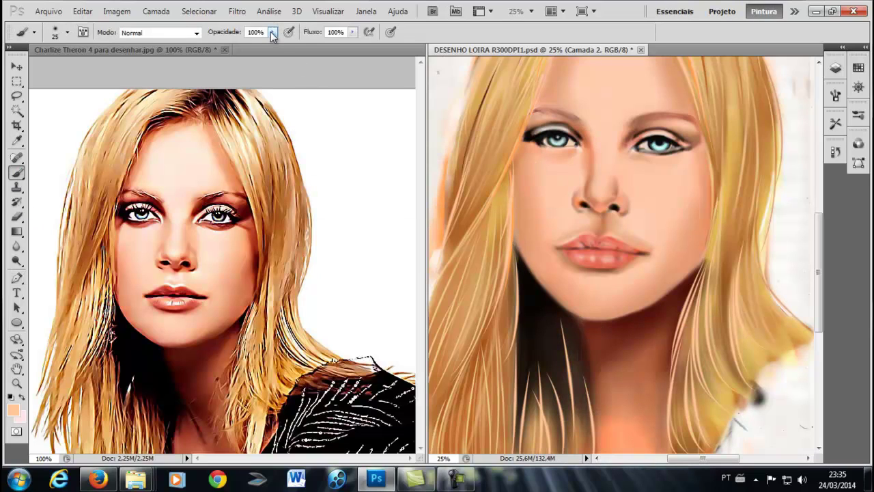
{"action": "left_click", "coordinate": [352, 33]}
{"action": "left_click_drag", "start_coordinate": [354, 43], "coordinate": [322, 44]}
Redraw the jaw path with the Pen tool and revert to an earlier History state
{"action": "key", "text": "p"}
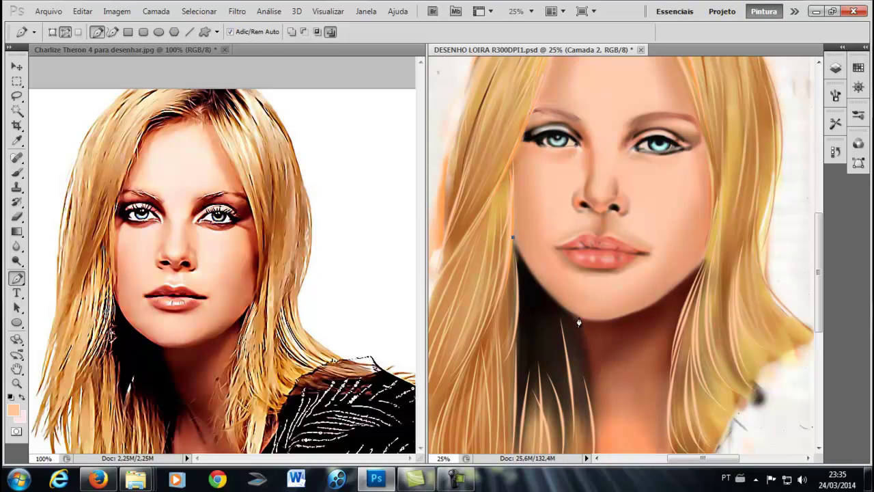
{"action": "scroll", "coordinate": [474, 205], "scroll_direction": "up", "scroll_amount": 2}
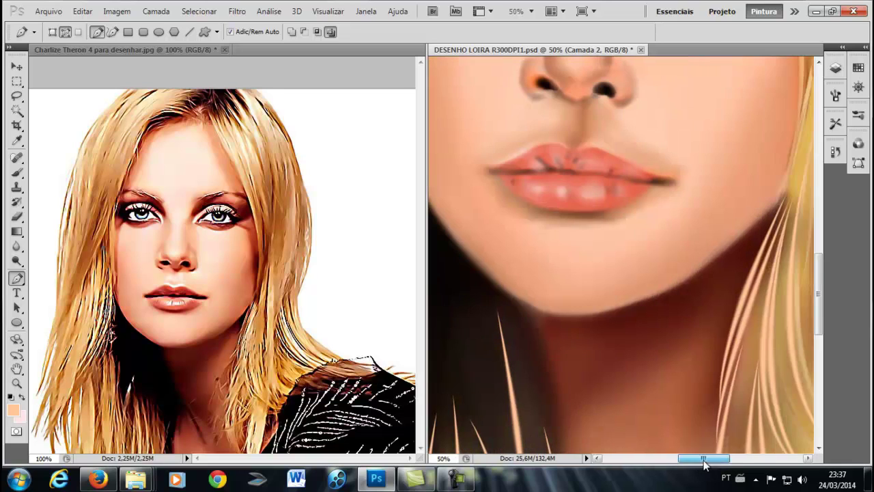
{"action": "left_click_drag", "start_coordinate": [700, 458], "coordinate": [712, 458]}
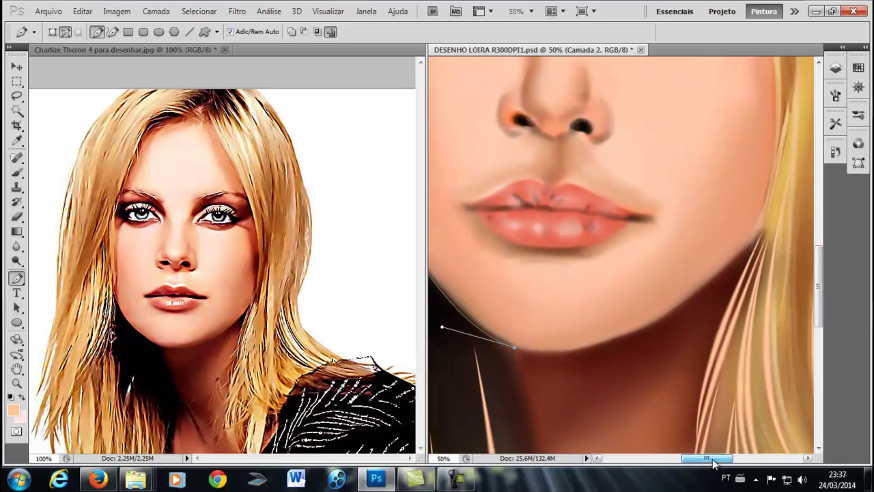
{"action": "right_click", "coordinate": [724, 270]}
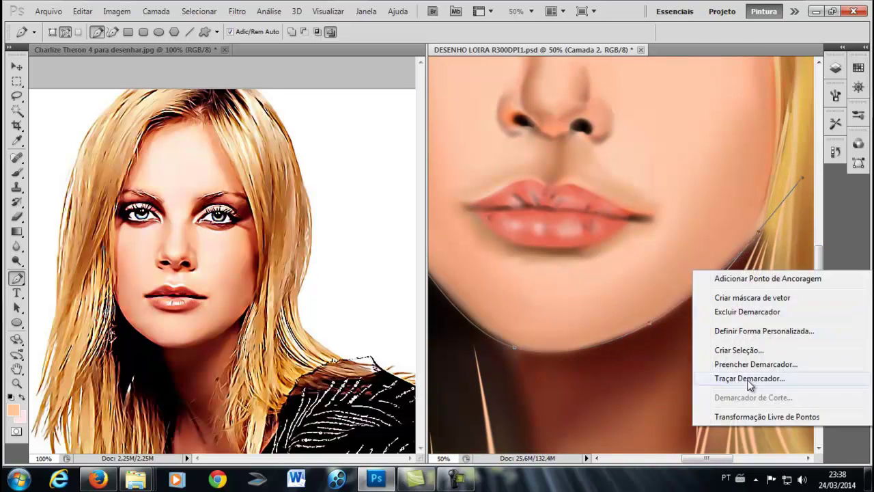
{"action": "scroll", "coordinate": [542, 166], "scroll_direction": "down", "scroll_amount": 1}
{"action": "left_click_drag", "start_coordinate": [702, 462], "coordinate": [695, 462]}
{"action": "scroll", "coordinate": [816, 273], "scroll_direction": "down", "scroll_amount": 1}
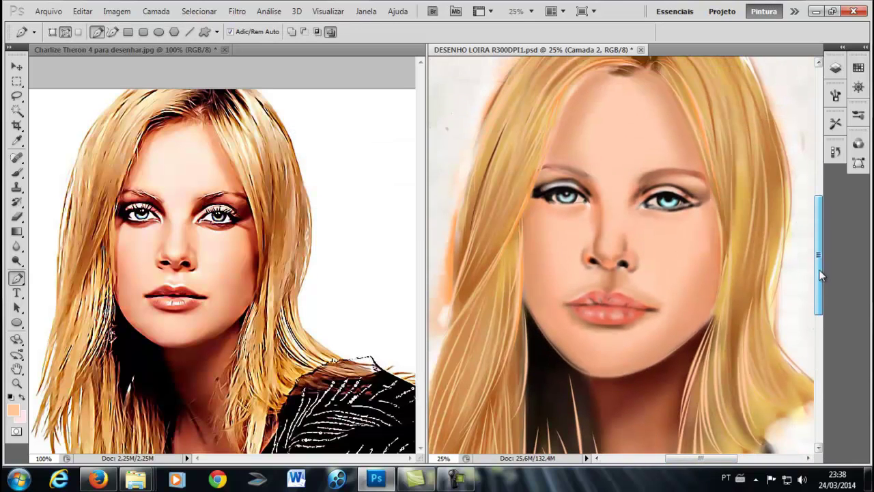
{"action": "left_click", "coordinate": [836, 152]}
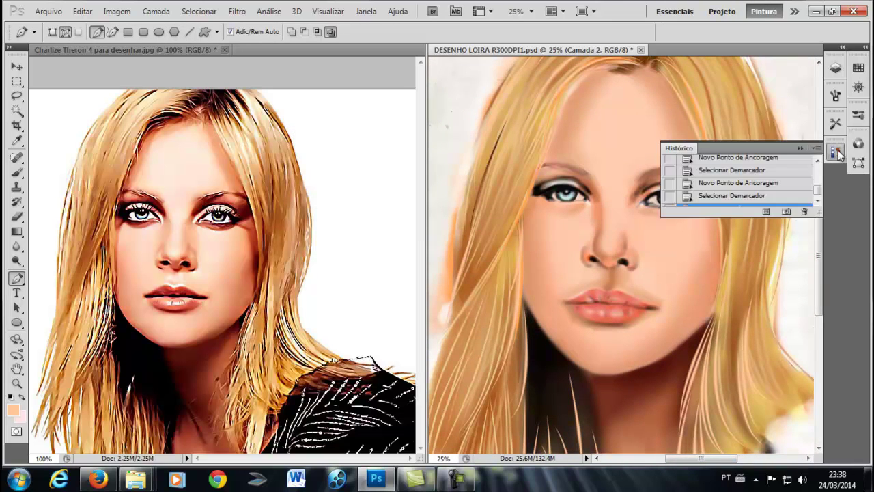
{"action": "scroll", "coordinate": [738, 181], "scroll_direction": "up", "scroll_amount": 2}
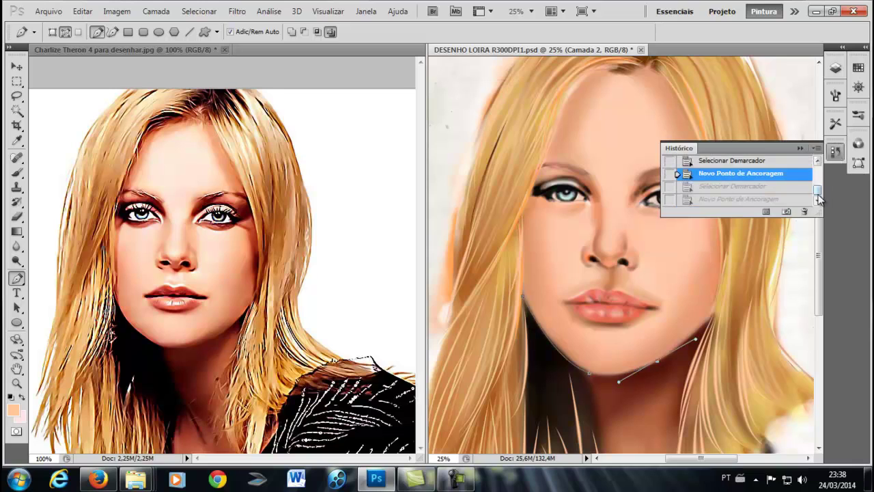
{"action": "left_click", "coordinate": [732, 162]}
{"action": "key", "text": "super"}
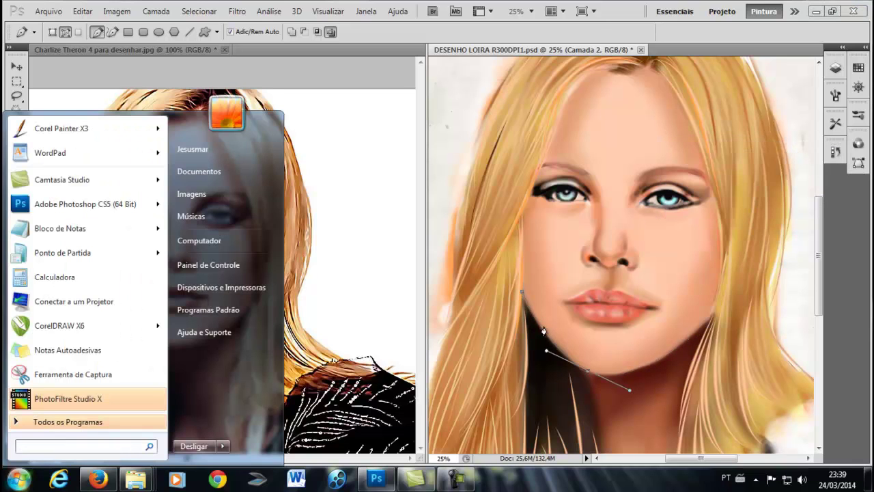
{"action": "key", "text": "super"}
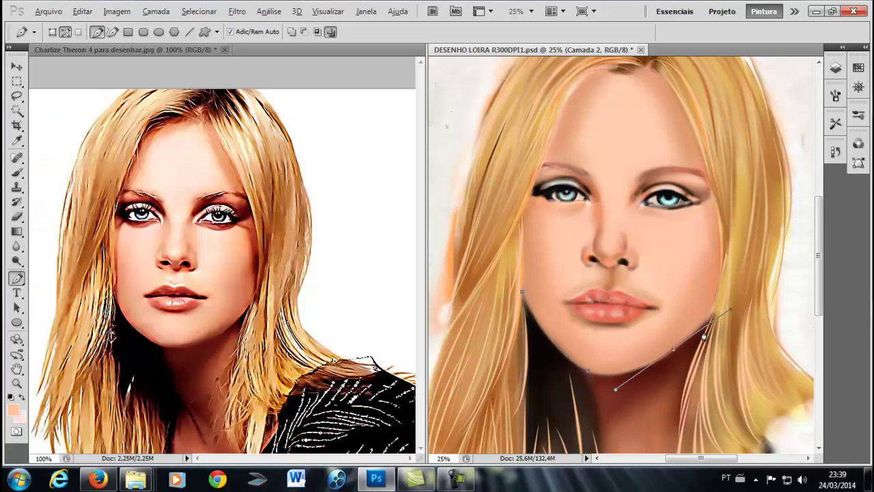
Stroke the jawline path with a 25 px soft brush using Simulate Pressure
{"action": "left_click", "coordinate": [17, 172]}
{"action": "left_click", "coordinate": [67, 32]}
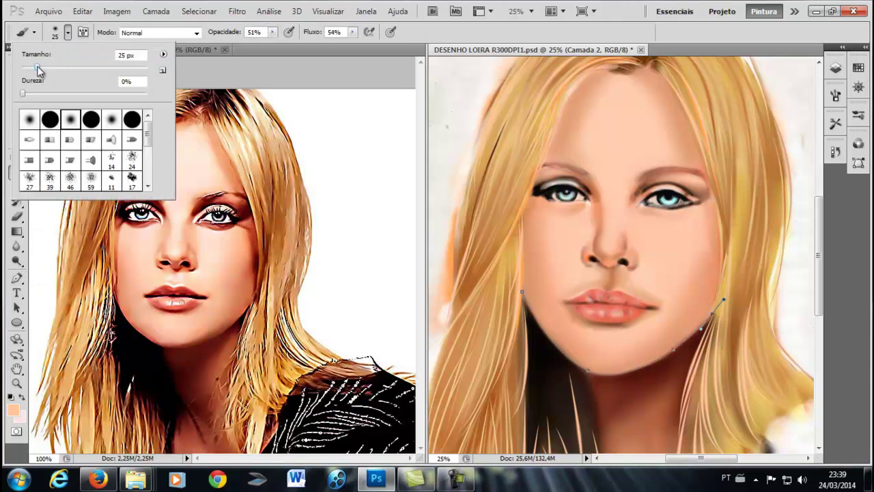
{"action": "left_click", "coordinate": [592, 324]}
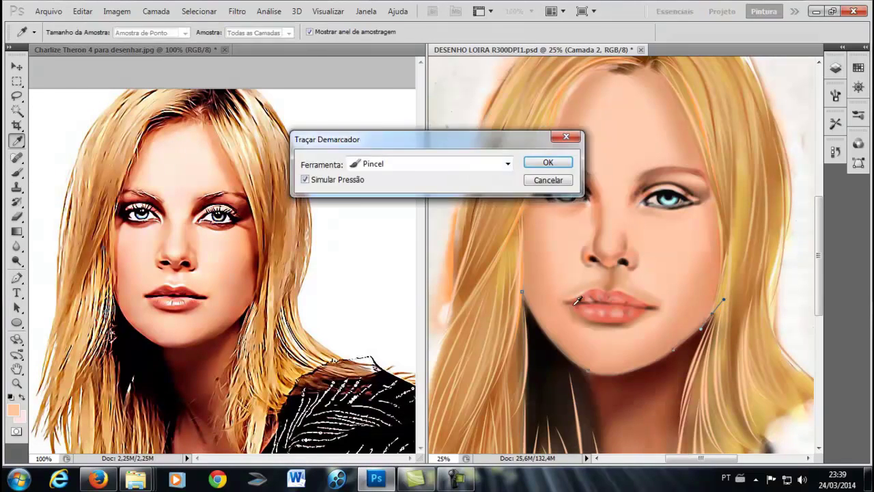
{"action": "key", "text": "Return"}
{"action": "key", "text": "p"}
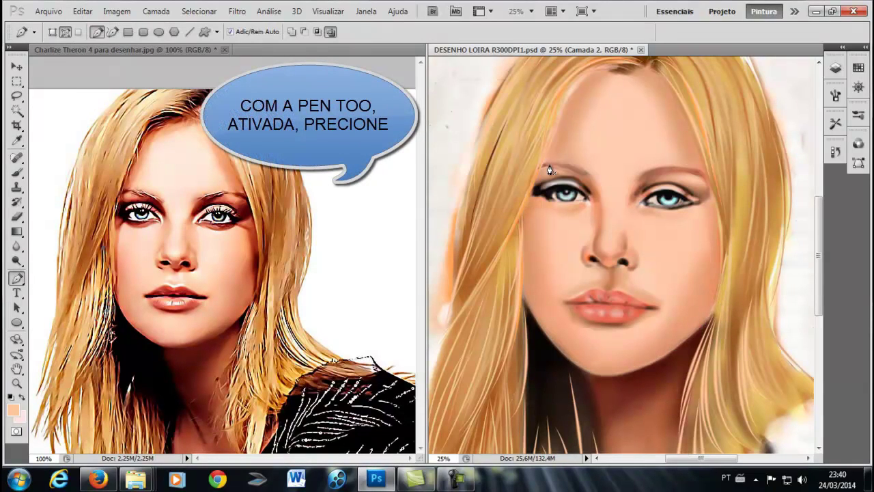
{"action": "key", "text": "ctrl+plus"}
{"action": "scroll", "coordinate": [817, 250], "scroll_direction": "down", "scroll_amount": 2}
Sample a deeper peach from the face with the Mixer Brush and redisplay the jaw path
{"action": "key", "text": "b"}
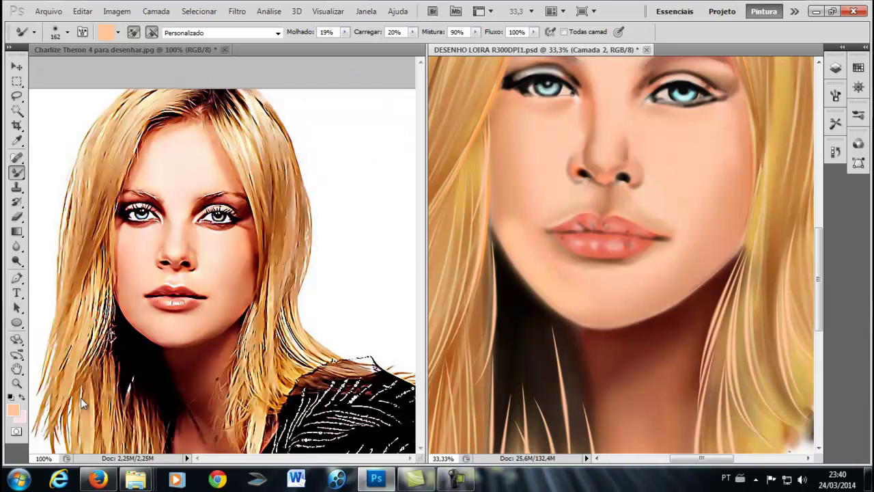
{"action": "left_click", "coordinate": [477, 195], "text": "alt"}
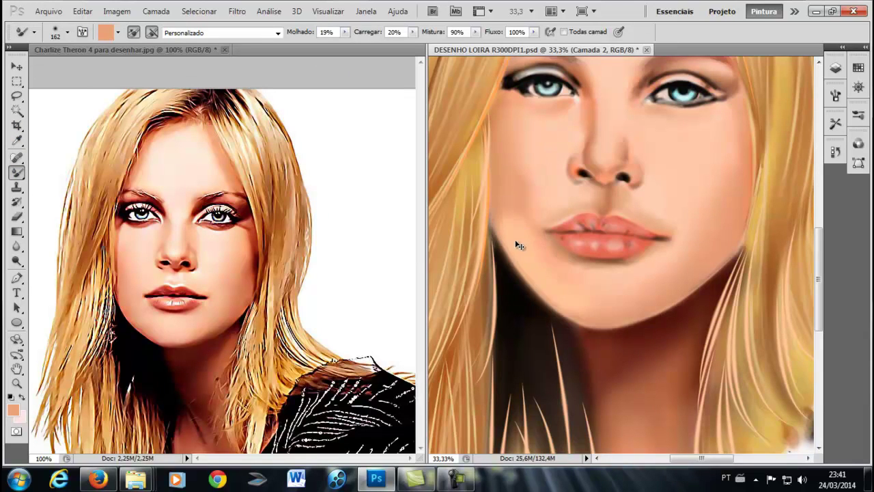
{"action": "key", "text": "ctrl+h"}
{"action": "left_click", "coordinate": [14, 281]}
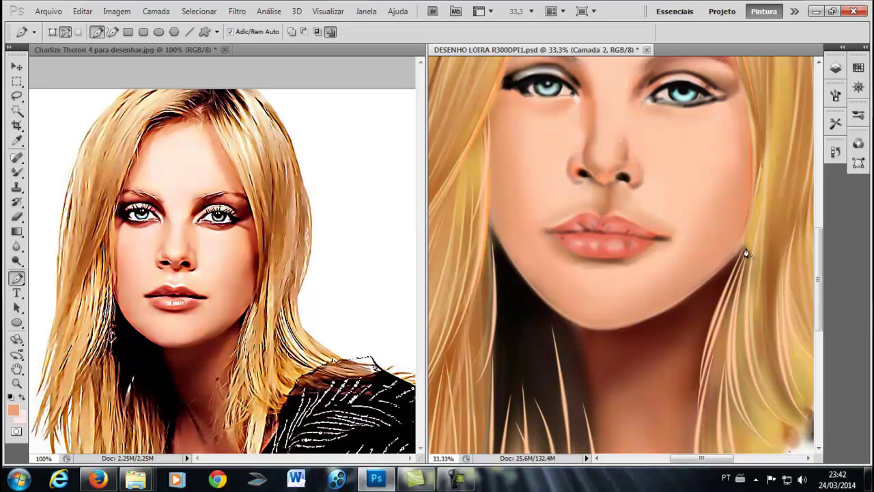
{"action": "key", "text": "ctrl+minus"}
{"action": "key", "text": "ctrl+minus"}
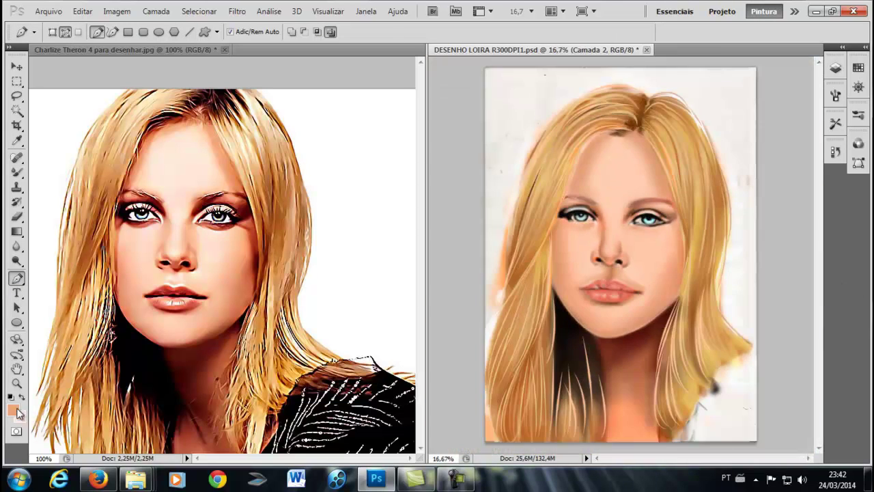
Paint a black shoulder into the lower-right corner with a 411 px, 46% opacity brush
{"action": "key", "text": "b"}
{"action": "left_click_drag", "start_coordinate": [714, 399], "coordinate": [749, 346]}
{"action": "left_click", "coordinate": [352, 32]}
{"action": "left_click", "coordinate": [66, 32]}
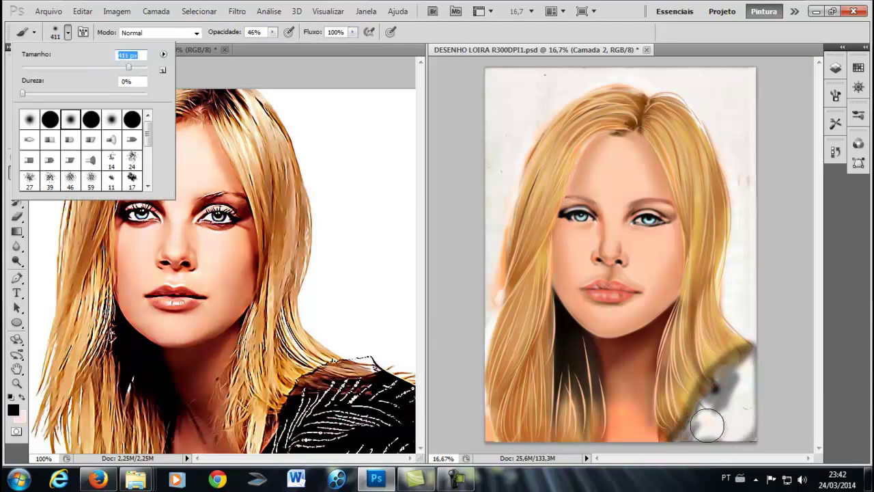
{"action": "mouse_move", "coordinate": [710, 425]}
{"action": "left_mouse_down"}
{"action": "mouse_move", "coordinate": [744, 382]}
{"action": "mouse_move", "coordinate": [713, 411]}
{"action": "mouse_move", "coordinate": [735, 385]}
{"action": "mouse_move", "coordinate": [745, 411]}
{"action": "left_mouse_up"}
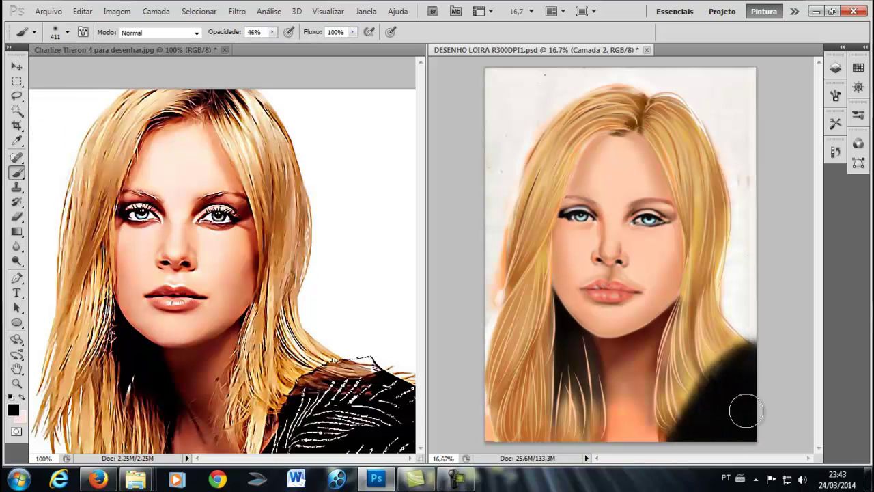
Undo a stray hair stroke, resize the brush to 129 px and zoom to the parting
{"action": "left_click_drag", "start_coordinate": [628, 119], "coordinate": [630, 99]}
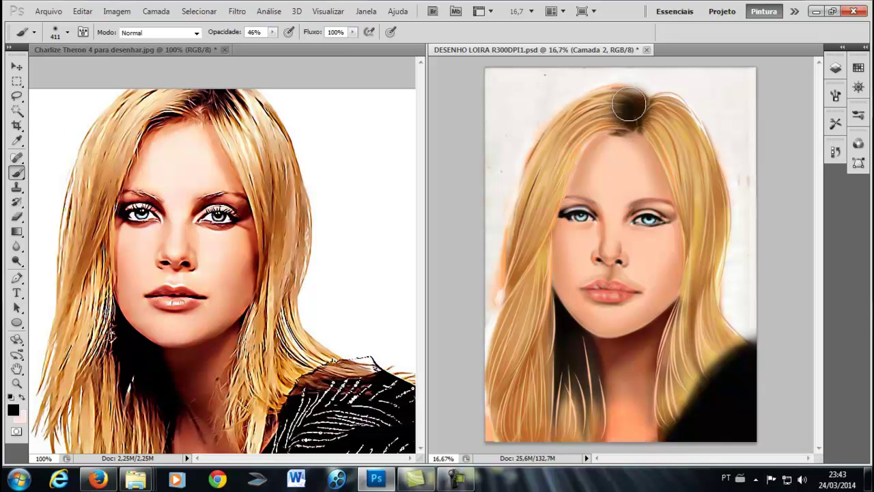
{"action": "key", "text": "ctrl+z"}
{"action": "left_click", "coordinate": [66, 32]}
{"action": "type", "text": "129"}
{"action": "key", "text": "Return"}
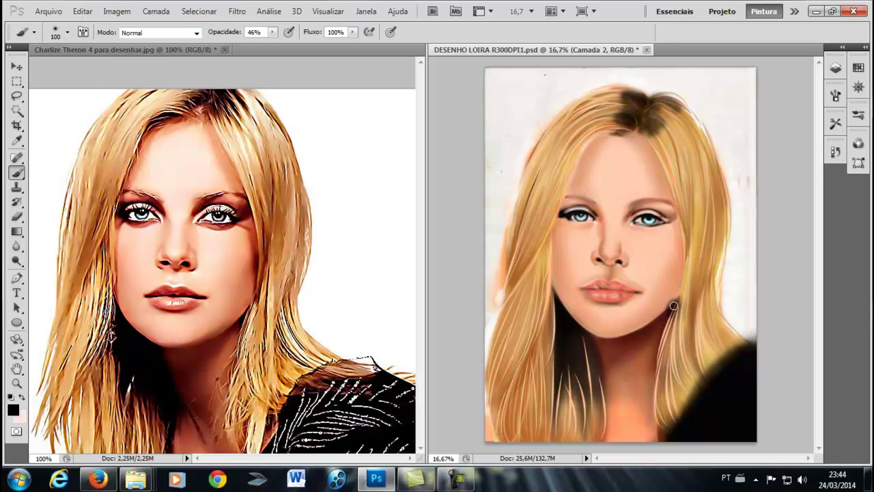
{"action": "key", "text": "ctrl+plus"}
{"action": "scroll", "coordinate": [650, 157], "scroll_direction": "up", "scroll_amount": 3}
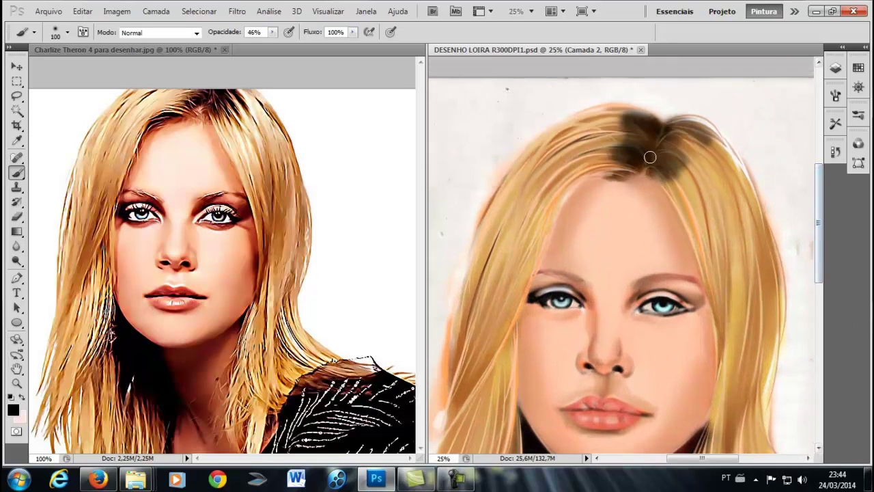
Undo the dark patch at the parting and set the Burn tool to 141 px
{"action": "left_click_drag", "start_coordinate": [17, 172], "coordinate": [69, 213]}
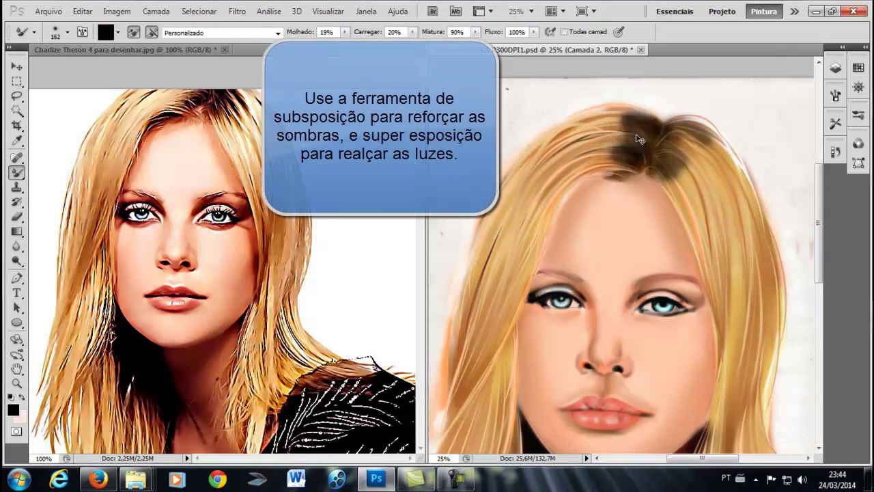
{"action": "key", "text": "ctrl+z"}
{"action": "key", "text": "o"}
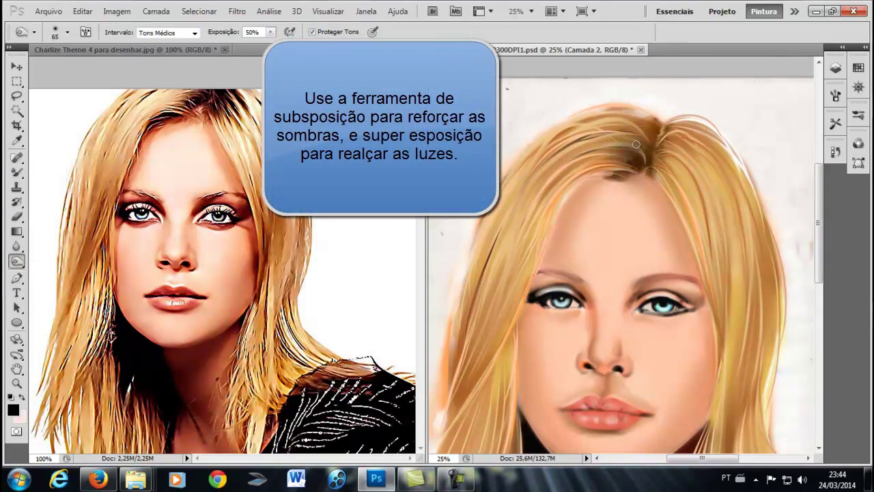
{"action": "left_click", "coordinate": [67, 32]}
{"action": "left_click_drag", "start_coordinate": [48, 58], "coordinate": [82, 58]}
Burn dark shadow strands into the hair near the hairline
{"action": "key", "text": "ctrl+plus"}
{"action": "key", "text": "ctrl+plus"}
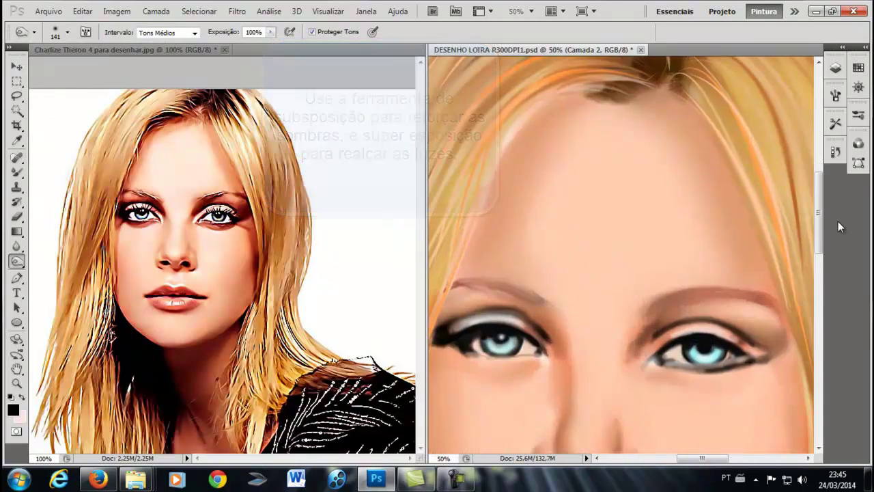
{"action": "scroll", "coordinate": [615, 252], "scroll_direction": "up", "scroll_amount": 3}
{"action": "left_click_drag", "start_coordinate": [526, 205], "coordinate": [473, 257]}
{"action": "left_click_drag", "start_coordinate": [528, 201], "coordinate": [462, 259]}
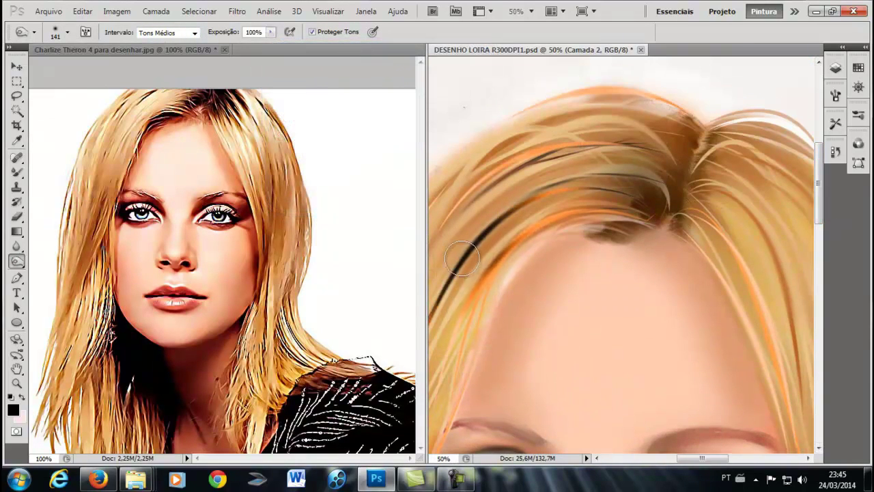
{"action": "key", "text": "ctrl+minus"}
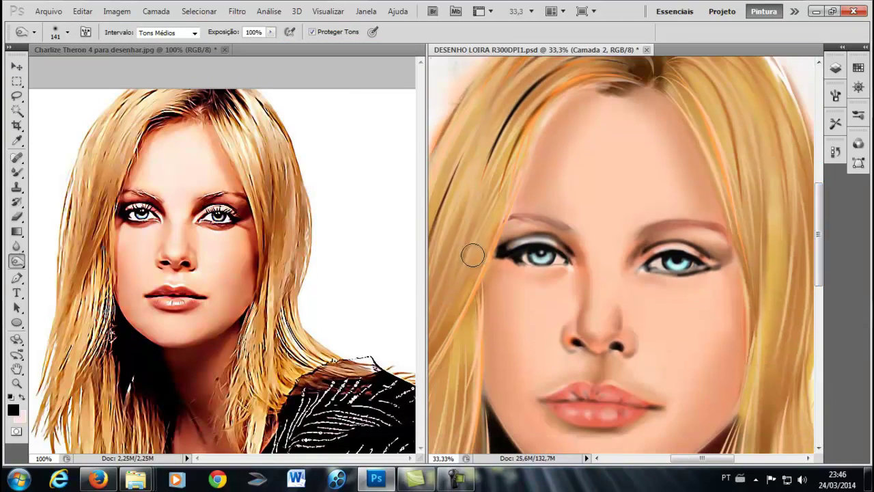
Burn darker strands into the lower hair, switching the range between Realces, Sombras and Tons Médios
{"action": "key", "text": "alt+shift+h"}
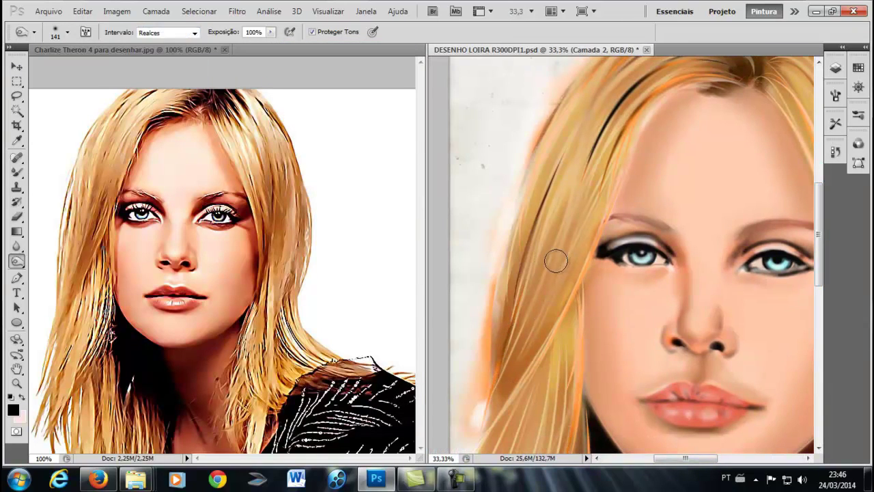
{"action": "scroll", "coordinate": [577, 430], "scroll_direction": "down", "scroll_amount": 5}
{"action": "left_click", "coordinate": [167, 33]}
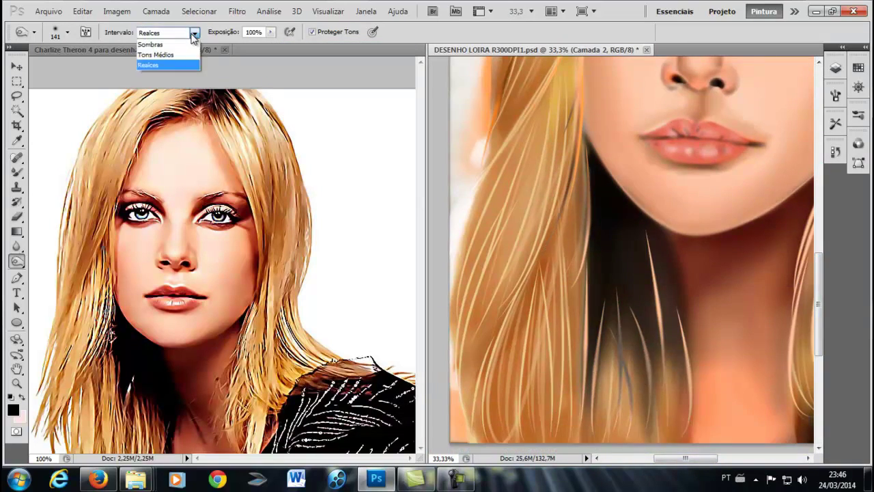
{"action": "left_click", "coordinate": [157, 38]}
{"action": "left_click_drag", "start_coordinate": [617, 303], "coordinate": [643, 370]}
{"action": "scroll", "coordinate": [674, 255], "scroll_direction": "up", "scroll_amount": 5}
{"action": "key", "text": "alt+shift+m"}
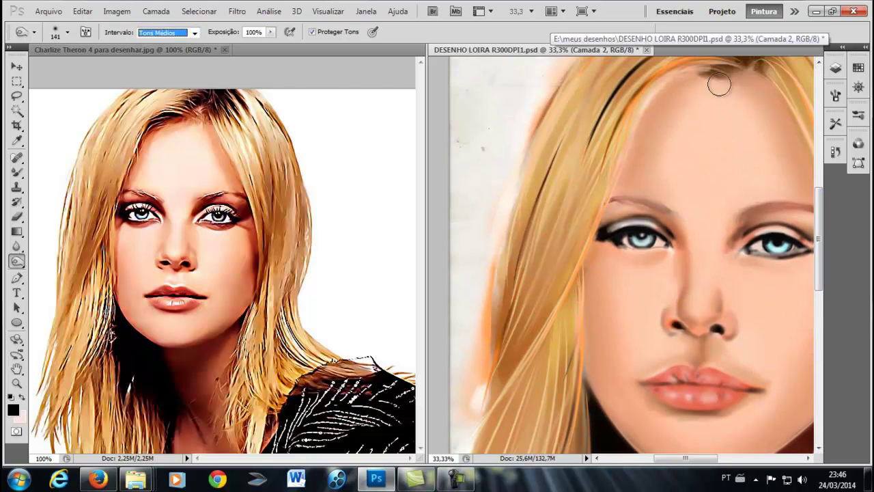
{"action": "scroll", "coordinate": [724, 280], "scroll_direction": "right", "scroll_amount": 2}
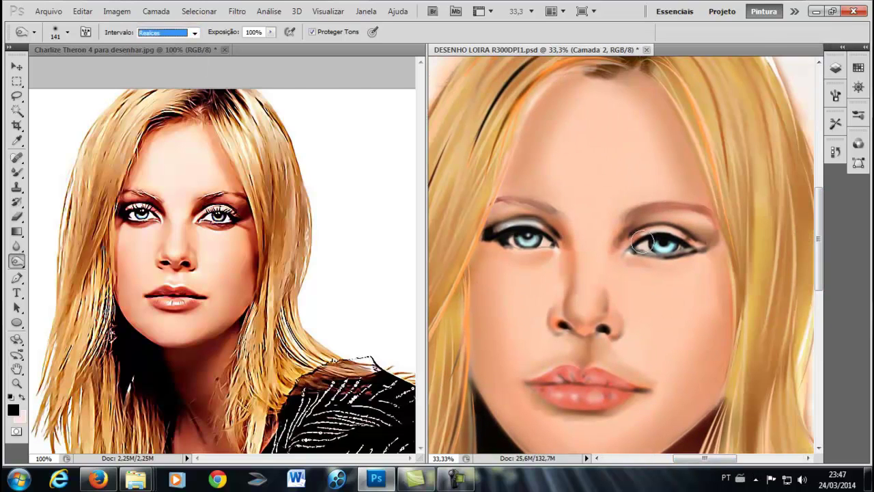
On the boca, olhos layer, burn the left hairline darker, redoing the stroke once
{"action": "left_click", "coordinate": [835, 67]}
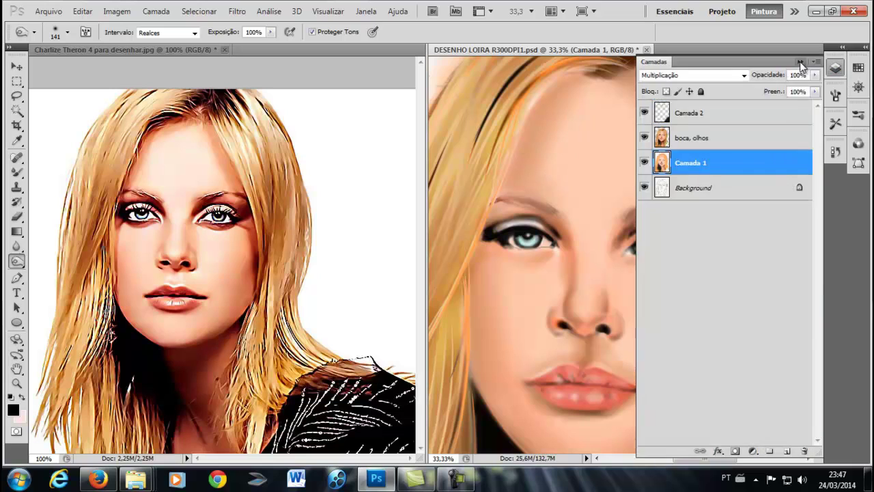
{"action": "left_click", "coordinate": [714, 142]}
{"action": "key", "text": "alt+shift+m"}
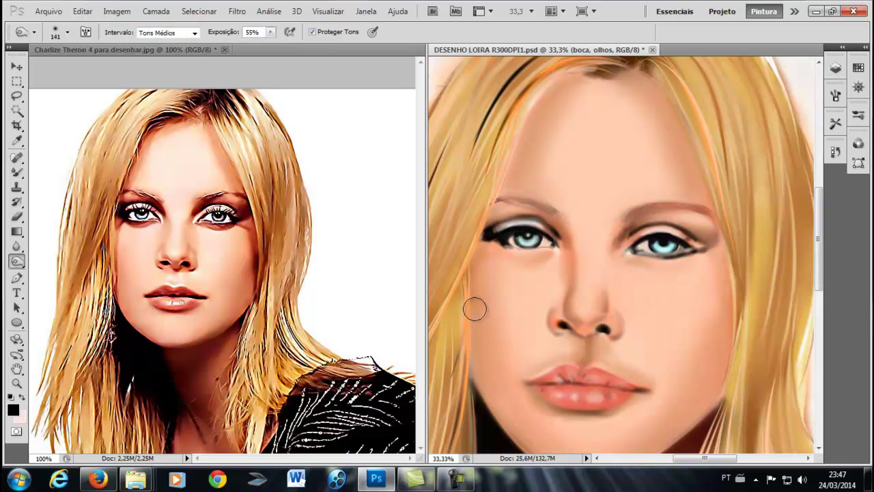
{"action": "scroll", "coordinate": [683, 327], "scroll_direction": "up", "scroll_amount": 1}
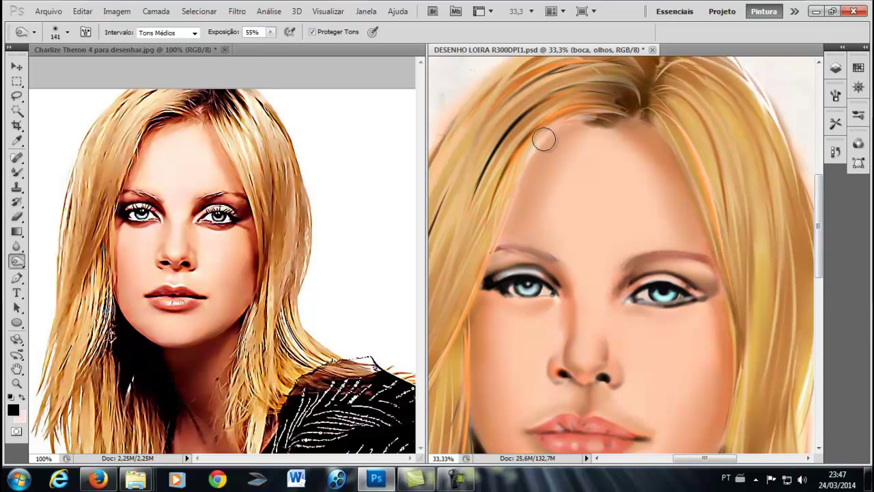
{"action": "left_click_drag", "start_coordinate": [543, 139], "coordinate": [498, 259]}
{"action": "key", "text": "ctrl+alt+z"}
{"action": "key", "text": "ctrl+alt+z"}
{"action": "key", "text": "ctrl+shift+z"}
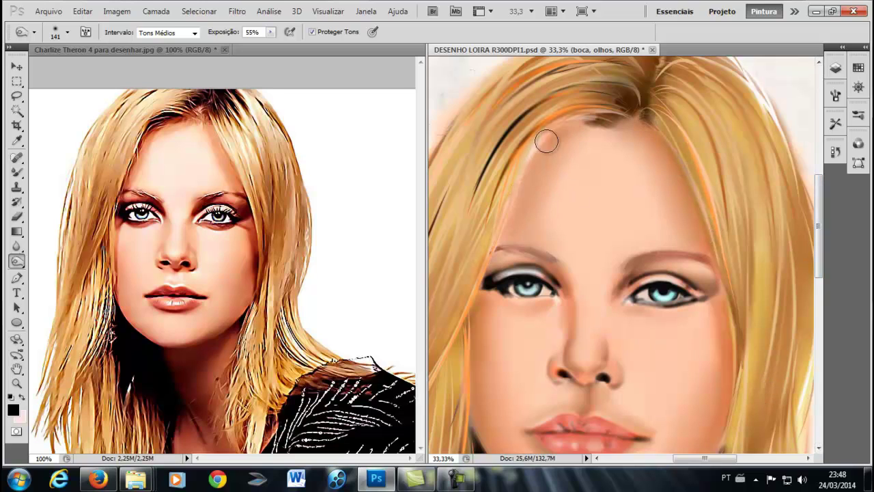
{"action": "left_click_drag", "start_coordinate": [546, 141], "coordinate": [488, 295]}
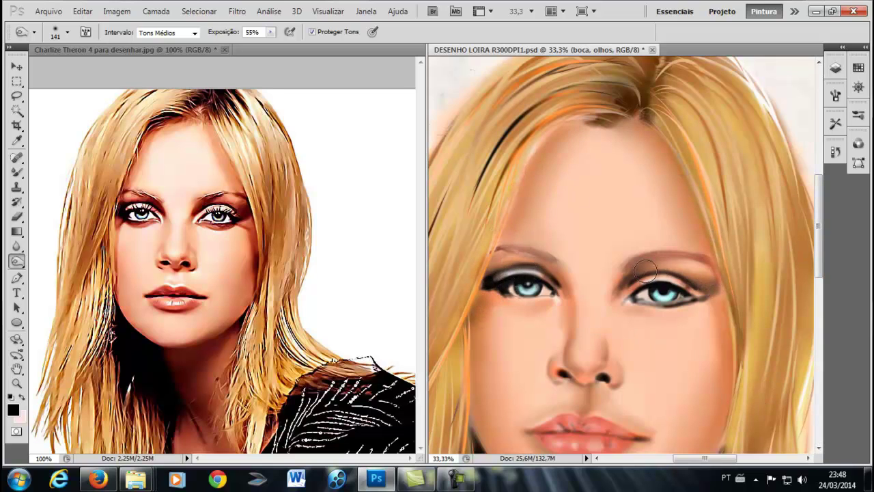
Darken the left face edge, both jaw edges, under the chin and the neck
{"action": "scroll", "coordinate": [689, 293], "scroll_direction": "down", "scroll_amount": 2}
{"action": "left_click_drag", "start_coordinate": [524, 389], "coordinate": [477, 205]}
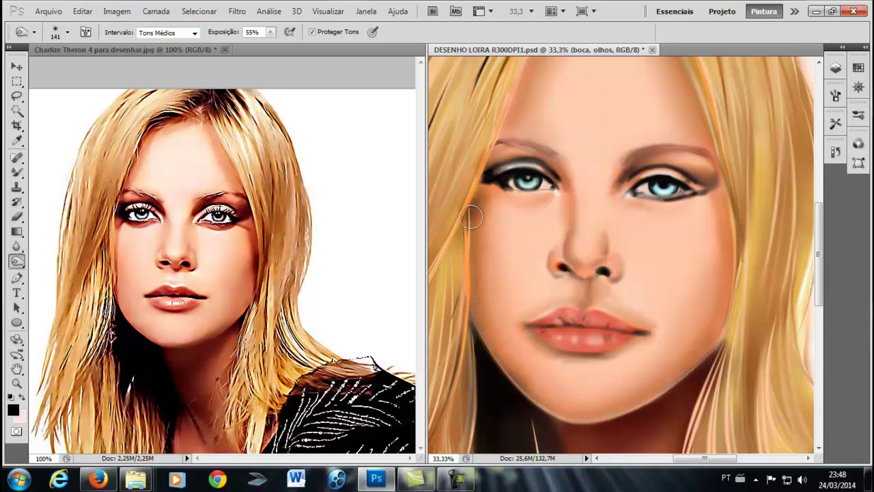
{"action": "left_click_drag", "start_coordinate": [726, 311], "coordinate": [594, 416]}
{"action": "left_click_drag", "start_coordinate": [710, 218], "coordinate": [681, 367]}
{"action": "scroll", "coordinate": [682, 367], "scroll_direction": "down", "scroll_amount": 3}
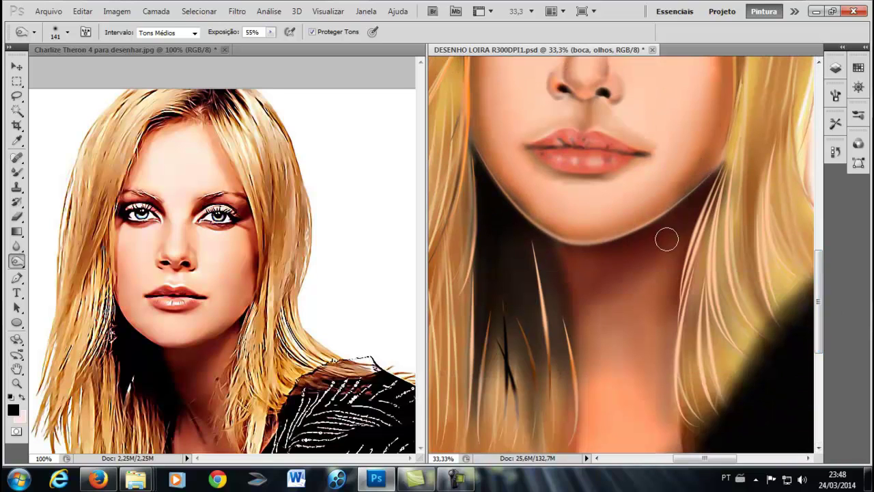
{"action": "mouse_move", "coordinate": [691, 203]}
{"action": "left_mouse_down"}
{"action": "mouse_move", "coordinate": [492, 296]}
{"action": "mouse_move", "coordinate": [527, 296]}
{"action": "mouse_move", "coordinate": [493, 333]}
{"action": "mouse_move", "coordinate": [515, 399]}
{"action": "left_mouse_up"}
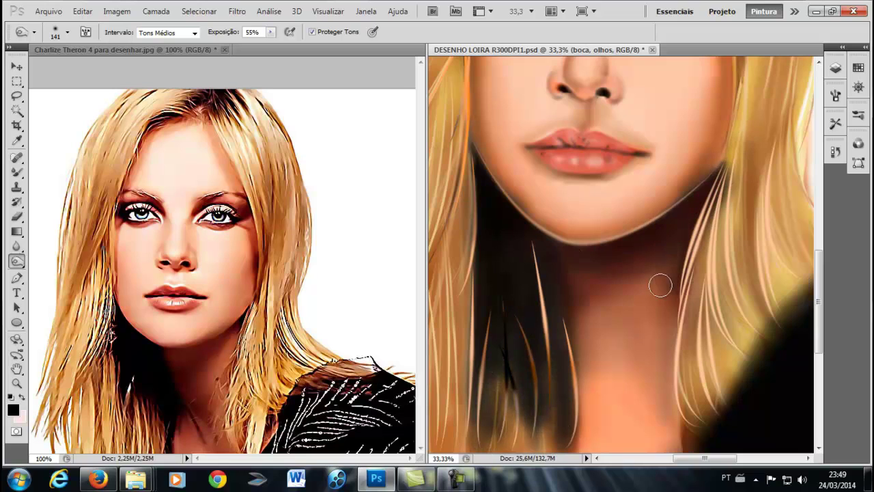
Burn the hair to the right of the neck and deepen strands through the hair
{"action": "mouse_move", "coordinate": [740, 133]}
{"action": "left_mouse_down"}
{"action": "mouse_move", "coordinate": [751, 247]}
{"action": "mouse_move", "coordinate": [776, 342]}
{"action": "mouse_move", "coordinate": [744, 69]}
{"action": "mouse_move", "coordinate": [710, 369]}
{"action": "left_mouse_up"}
{"action": "scroll", "coordinate": [710, 341], "scroll_direction": "right", "scroll_amount": 2}
{"action": "scroll", "coordinate": [683, 286], "scroll_direction": "up", "scroll_amount": 5}
{"action": "mouse_move", "coordinate": [666, 294]}
{"action": "left_mouse_down"}
{"action": "mouse_move", "coordinate": [657, 136]}
{"action": "mouse_move", "coordinate": [719, 275]}
{"action": "mouse_move", "coordinate": [724, 376]}
{"action": "left_mouse_up"}
{"action": "scroll", "coordinate": [813, 230], "scroll_direction": "up", "scroll_amount": 3}
{"action": "mouse_move", "coordinate": [573, 96]}
{"action": "left_mouse_down"}
{"action": "mouse_move", "coordinate": [540, 151]}
{"action": "mouse_move", "coordinate": [556, 103]}
{"action": "mouse_move", "coordinate": [492, 110]}
{"action": "mouse_move", "coordinate": [478, 146]}
{"action": "mouse_move", "coordinate": [581, 133]}
{"action": "mouse_move", "coordinate": [658, 328]}
{"action": "mouse_move", "coordinate": [716, 297]}
{"action": "mouse_move", "coordinate": [768, 442]}
{"action": "left_mouse_up"}
Darken the hair on the left side of the portrait with further burn strokes
{"action": "key", "text": "ctrl+minus"}
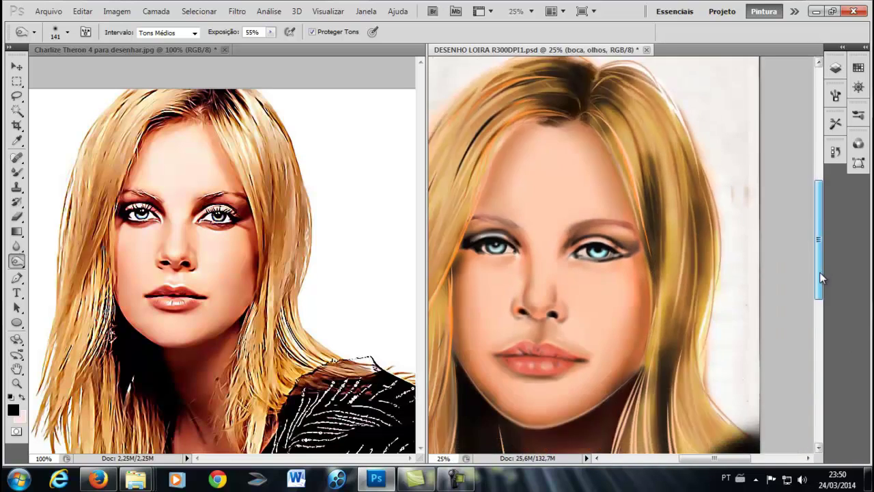
{"action": "mouse_move", "coordinate": [509, 226]}
{"action": "left_mouse_down"}
{"action": "mouse_move", "coordinate": [488, 334]}
{"action": "mouse_move", "coordinate": [534, 274]}
{"action": "mouse_move", "coordinate": [600, 89]}
{"action": "mouse_move", "coordinate": [560, 103]}
{"action": "left_mouse_up"}
{"action": "scroll", "coordinate": [546, 205], "scroll_direction": "down", "scroll_amount": 3}
{"action": "mouse_move", "coordinate": [537, 254]}
{"action": "left_mouse_down"}
{"action": "mouse_move", "coordinate": [540, 286]}
{"action": "mouse_move", "coordinate": [519, 369]}
{"action": "mouse_move", "coordinate": [492, 416]}
{"action": "mouse_move", "coordinate": [512, 430]}
{"action": "mouse_move", "coordinate": [539, 410]}
{"action": "left_mouse_up"}
{"action": "scroll", "coordinate": [749, 222], "scroll_direction": "down", "scroll_amount": 2}
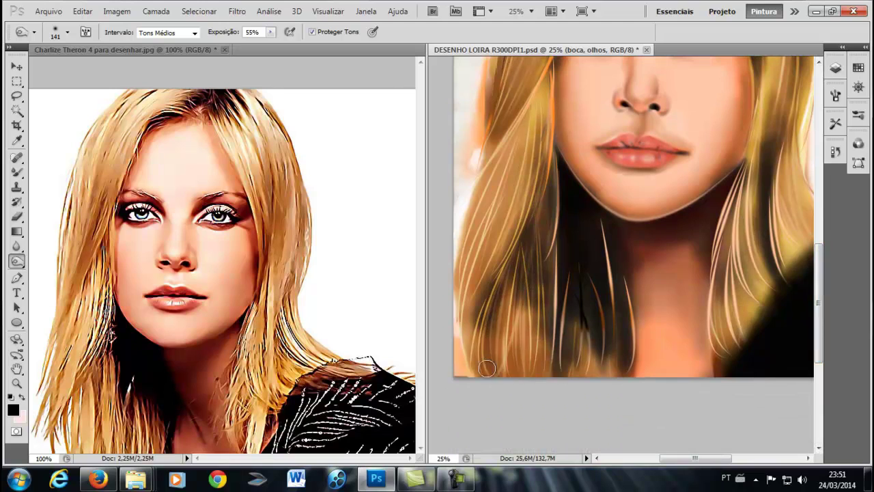
{"action": "left_click_drag", "start_coordinate": [819, 349], "coordinate": [821, 298]}
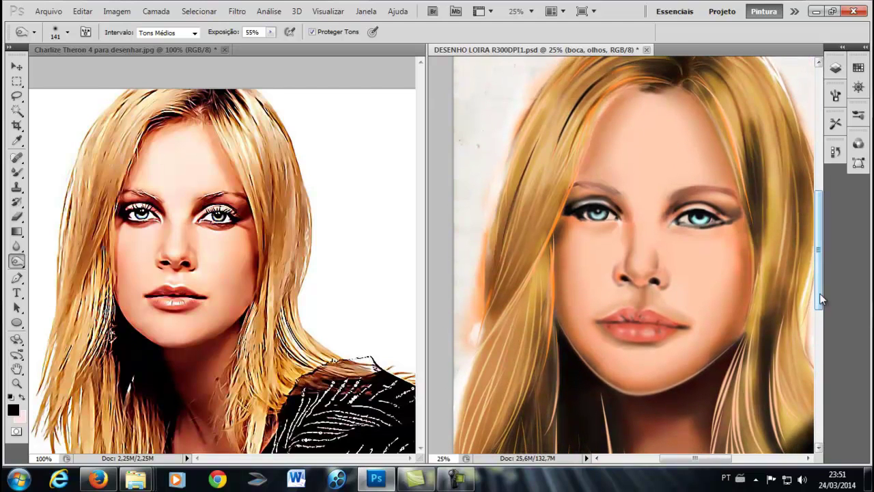
With the Dodge tool, lighten both cheeks, the chin and jaw
{"action": "right_click", "coordinate": [19, 263]}
{"action": "left_click", "coordinate": [55, 260]}
{"action": "right_click", "coordinate": [622, 166]}
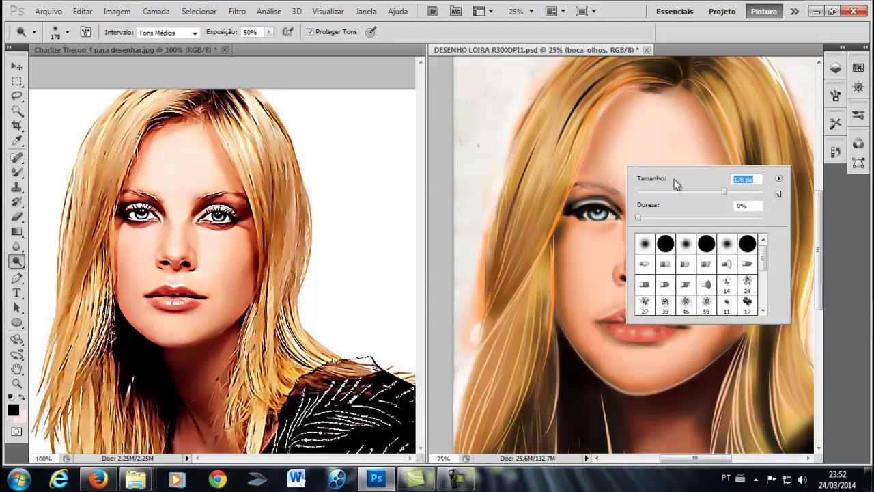
{"action": "key", "text": "Return"}
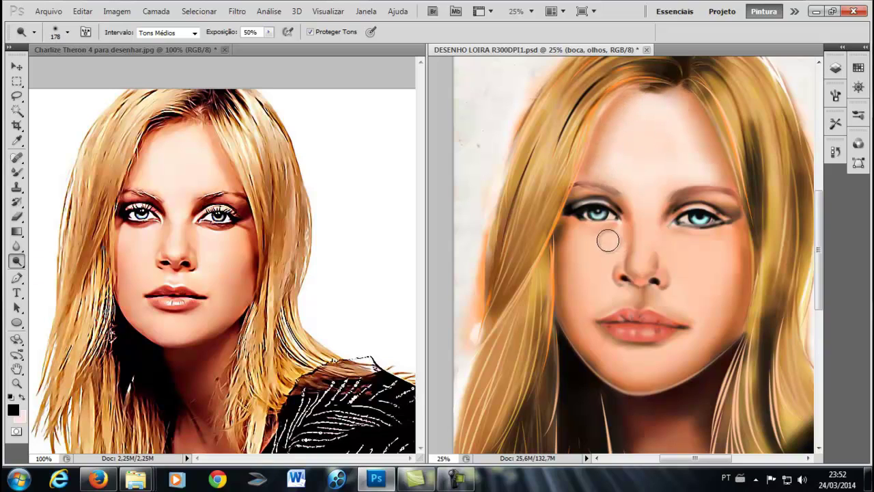
{"action": "left_click_drag", "start_coordinate": [607, 240], "coordinate": [577, 259]}
{"action": "mouse_move", "coordinate": [706, 273]}
{"action": "left_mouse_down"}
{"action": "mouse_move", "coordinate": [733, 250]}
{"action": "mouse_move", "coordinate": [675, 246]}
{"action": "left_mouse_up"}
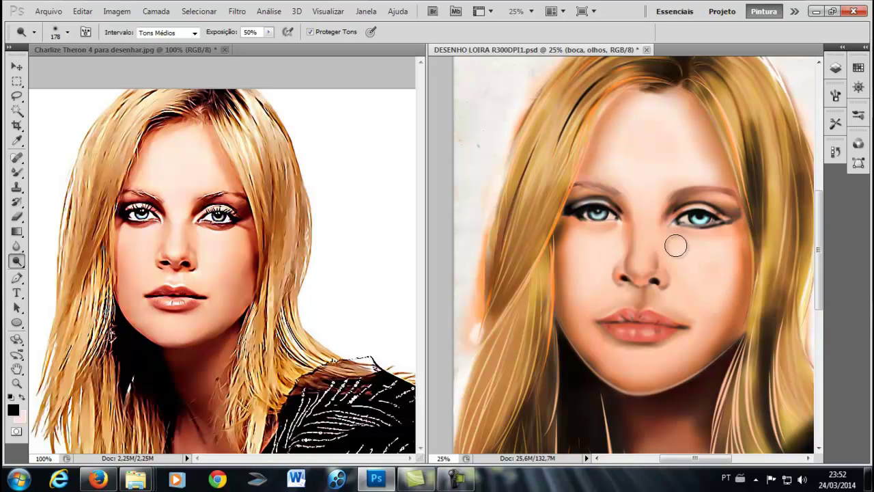
{"action": "left_click_drag", "start_coordinate": [640, 376], "coordinate": [615, 363]}
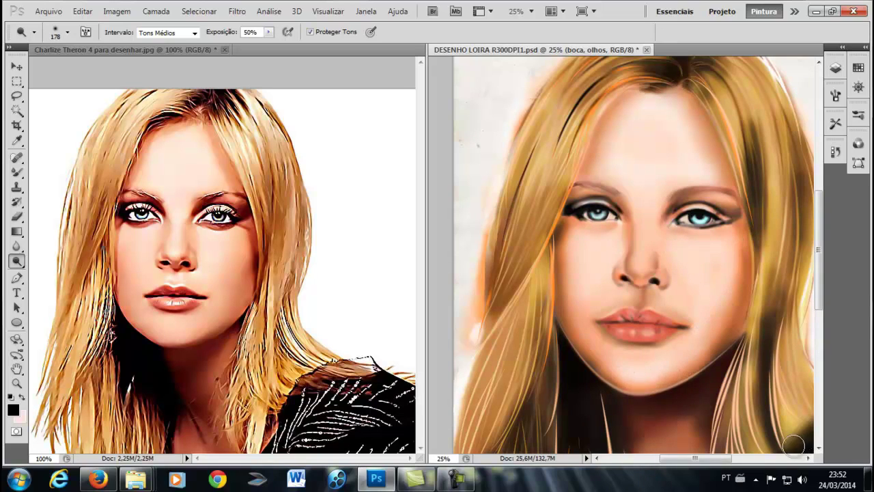
{"action": "left_click_drag", "start_coordinate": [577, 330], "coordinate": [564, 246]}
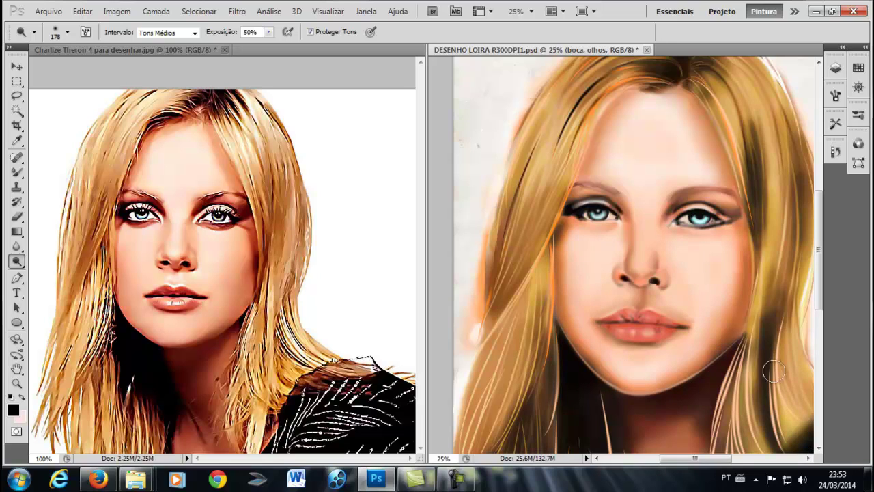
Shrink the dodge brush to 20 px and brighten the nose highlight up close
{"action": "right_click", "coordinate": [636, 223]}
{"action": "type", "text": "93"}
{"action": "key", "text": "Return"}
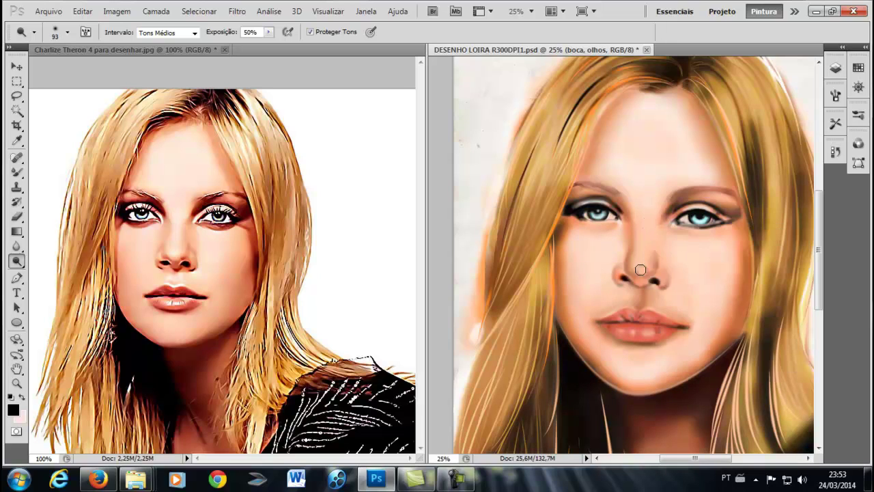
{"action": "right_click", "coordinate": [640, 270]}
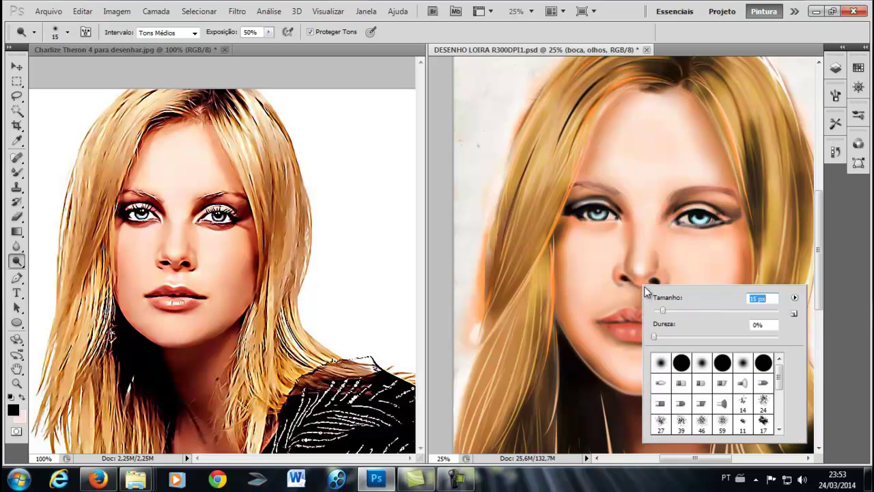
{"action": "key", "text": "Return"}
{"action": "key", "text": "ctrl+plus"}
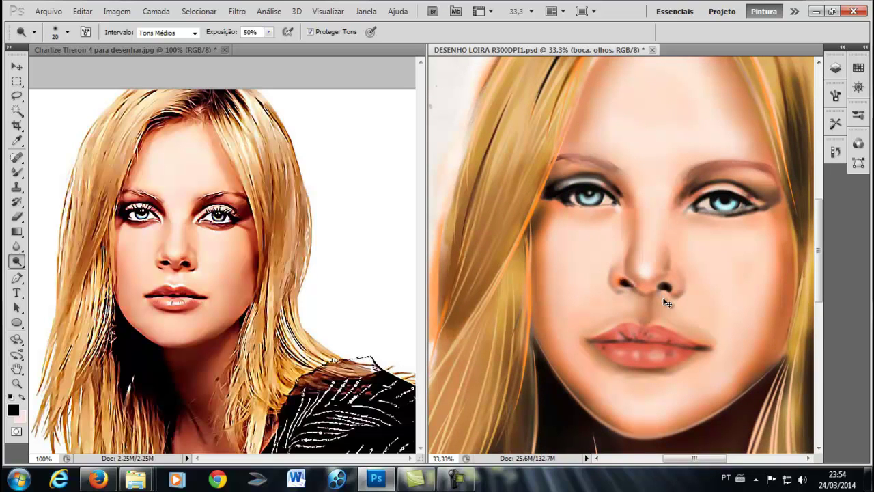
{"action": "key", "text": "ctrl+plus"}
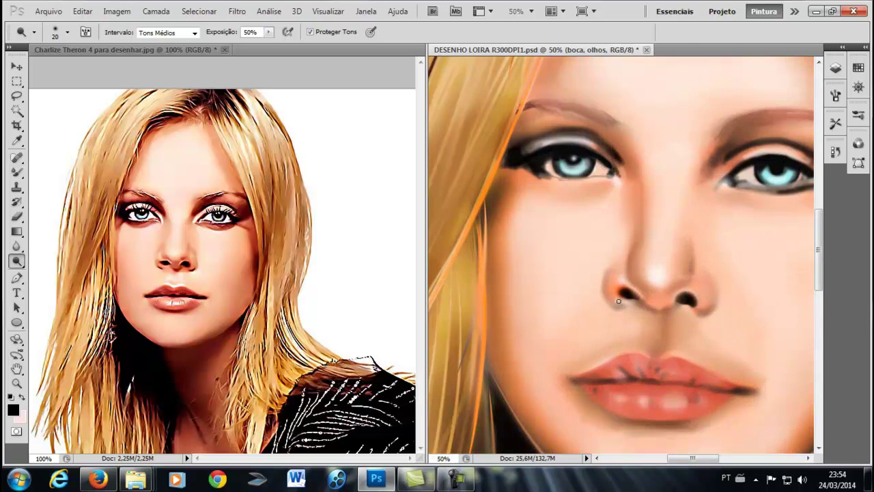
{"action": "scroll", "coordinate": [643, 277], "scroll_direction": "down", "scroll_amount": 3}
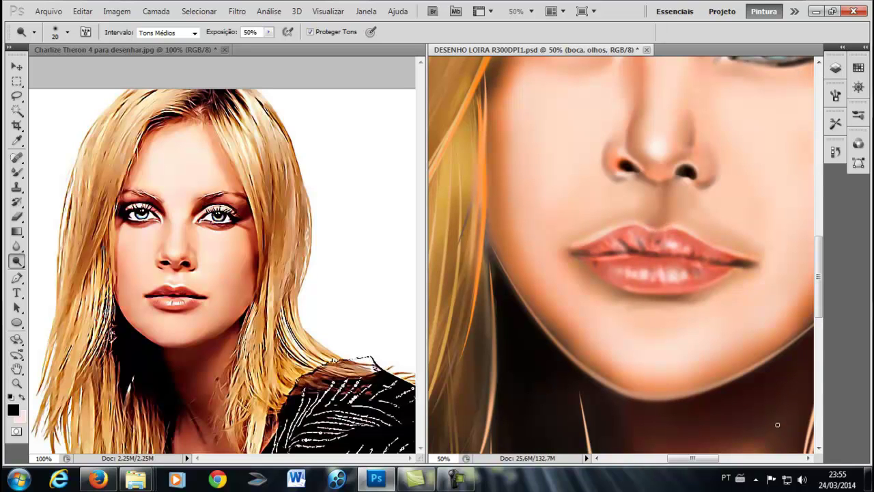
{"action": "key", "text": "ctrl+minus"}
{"action": "left_click_drag", "start_coordinate": [774, 416], "coordinate": [683, 412]}
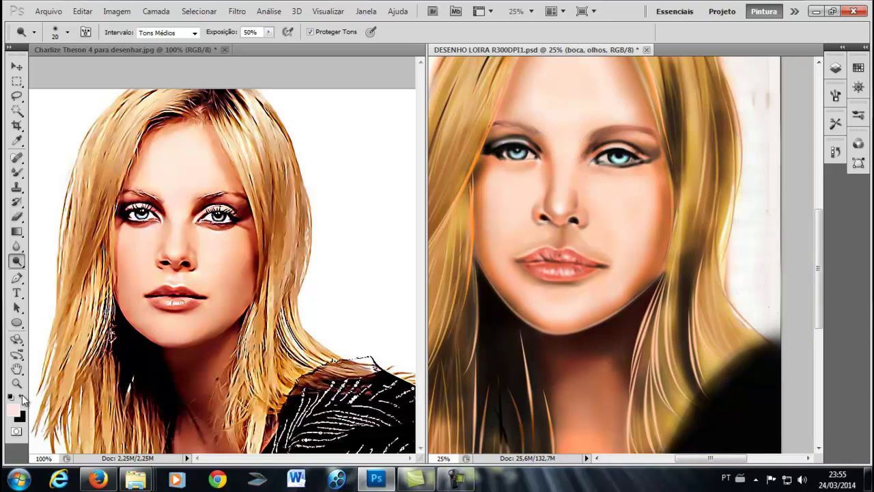
Paint light streaks over the dark shoulder on Camada 2 with the Brush at 100% opacity
{"action": "left_click", "coordinate": [18, 175]}
{"action": "right_click", "coordinate": [665, 447]}
{"action": "key", "text": "Escape"}
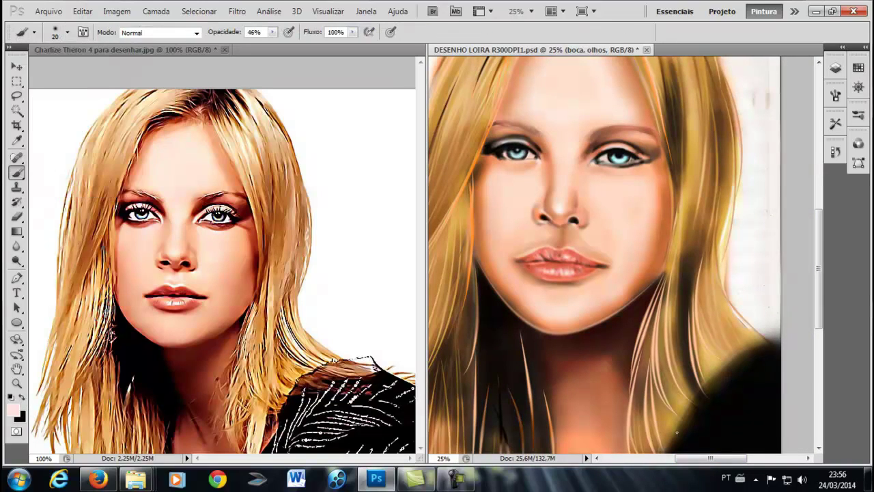
{"action": "left_click_drag", "start_coordinate": [272, 33], "coordinate": [311, 45]}
{"action": "left_click_drag", "start_coordinate": [710, 458], "coordinate": [713, 458]}
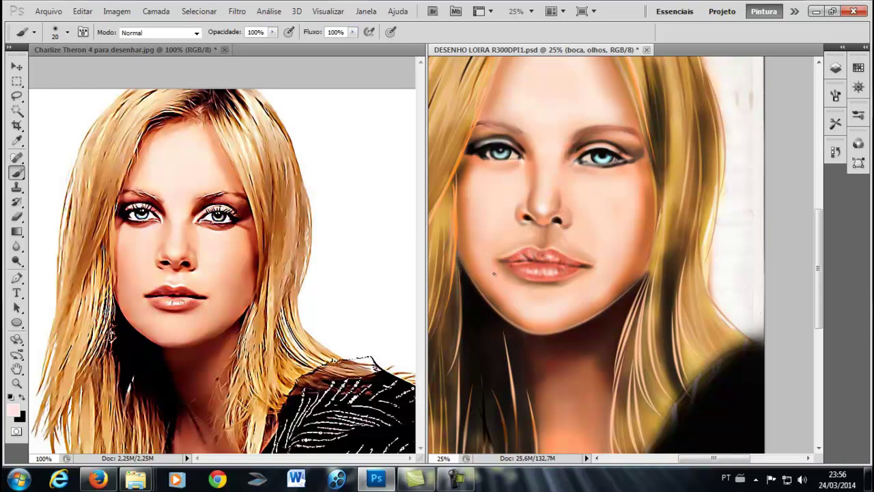
{"action": "left_click", "coordinate": [836, 68]}
{"action": "left_click", "coordinate": [772, 112]}
{"action": "left_click_drag", "start_coordinate": [744, 348], "coordinate": [735, 374]}
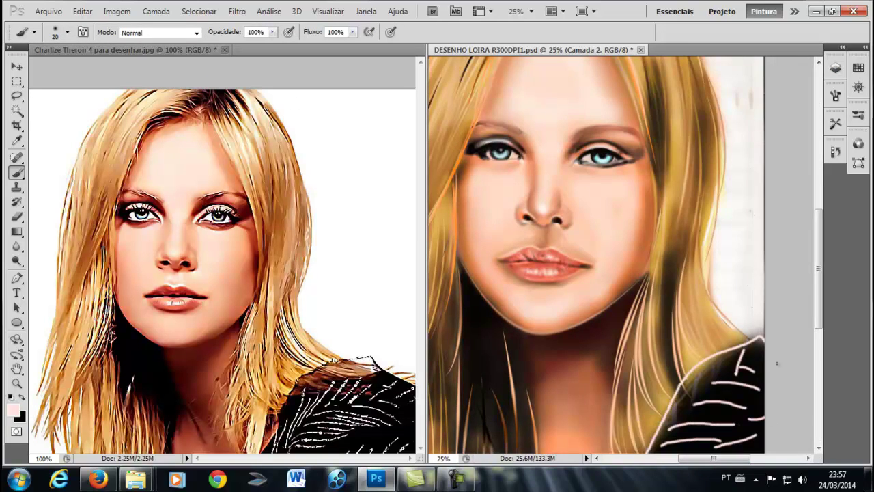
Smear the shoulder strokes into smooth dark leather with the Mixer Brush
{"action": "right_click", "coordinate": [25, 176]}
{"action": "left_click", "coordinate": [68, 213]}
{"action": "mouse_move", "coordinate": [758, 335]}
{"action": "left_mouse_down"}
{"action": "mouse_move", "coordinate": [727, 382]}
{"action": "mouse_move", "coordinate": [686, 409]}
{"action": "left_mouse_up"}
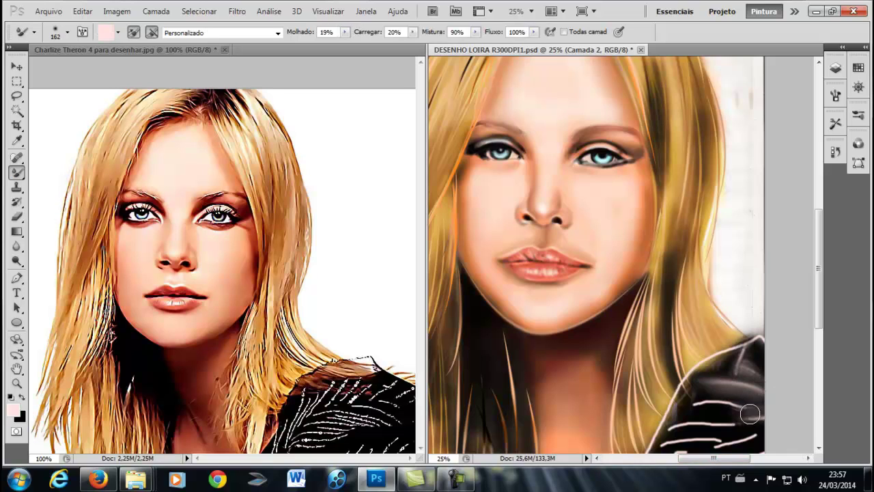
{"action": "left_click_drag", "start_coordinate": [757, 396], "coordinate": [712, 447]}
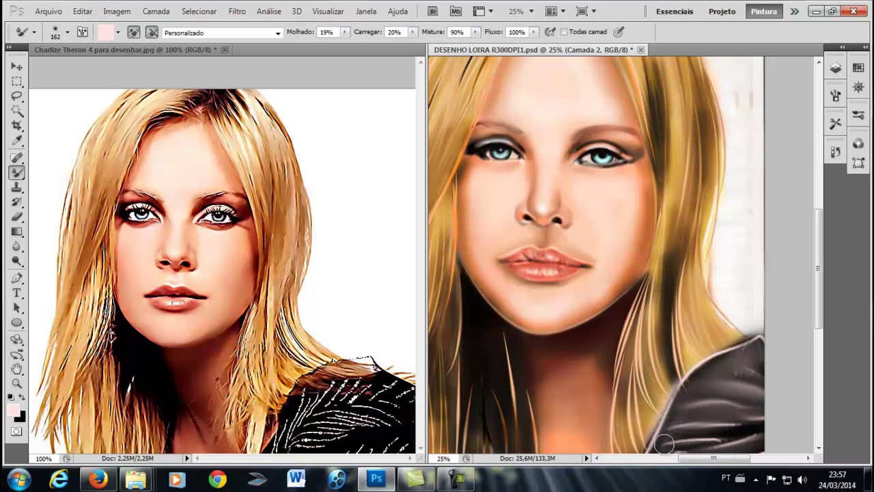
{"action": "scroll", "coordinate": [697, 461], "scroll_direction": "right", "scroll_amount": 5}
{"action": "scroll", "coordinate": [761, 327], "scroll_direction": "left", "scroll_amount": 5}
{"action": "scroll", "coordinate": [760, 327], "scroll_direction": "down", "scroll_amount": 3}
{"action": "mouse_move", "coordinate": [760, 328]}
{"action": "left_mouse_down"}
{"action": "mouse_move", "coordinate": [634, 351]}
{"action": "mouse_move", "coordinate": [747, 365]}
{"action": "left_mouse_up"}
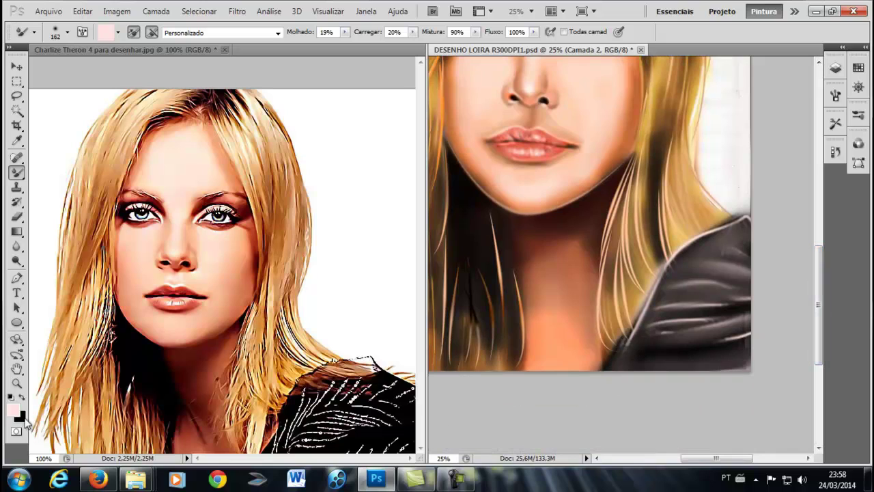
Swap to black and return to the regular Brush at 110 px
{"action": "key", "text": "x"}
{"action": "right_click", "coordinate": [26, 176]}
{"action": "left_click", "coordinate": [68, 172]}
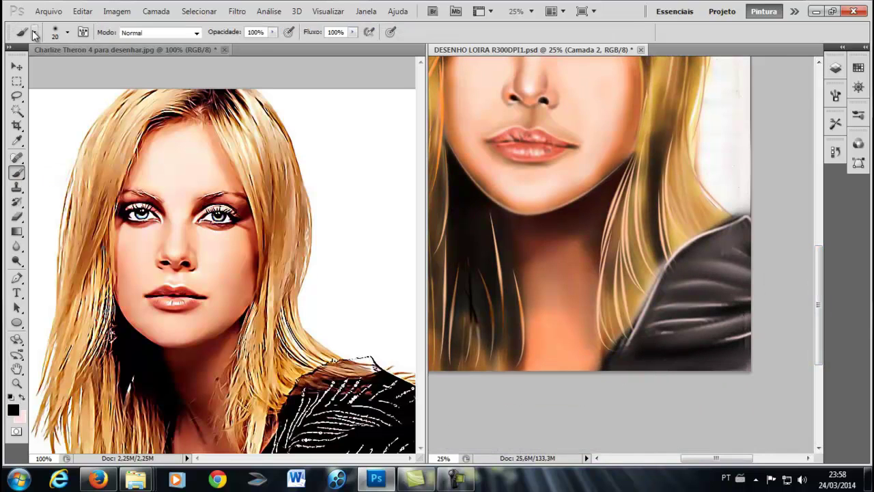
{"action": "left_click", "coordinate": [68, 32]}
{"action": "left_click", "coordinate": [85, 68]}
{"action": "left_click", "coordinate": [693, 292]}
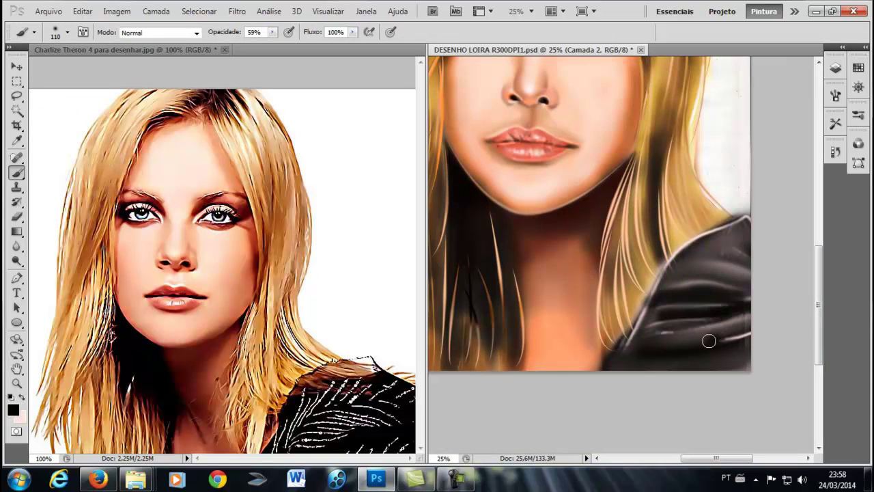
Choose light pink, set the brush to 15 px, and sign on the shoulder
{"action": "left_click", "coordinate": [22, 394]}
{"action": "left_click", "coordinate": [13, 410]}
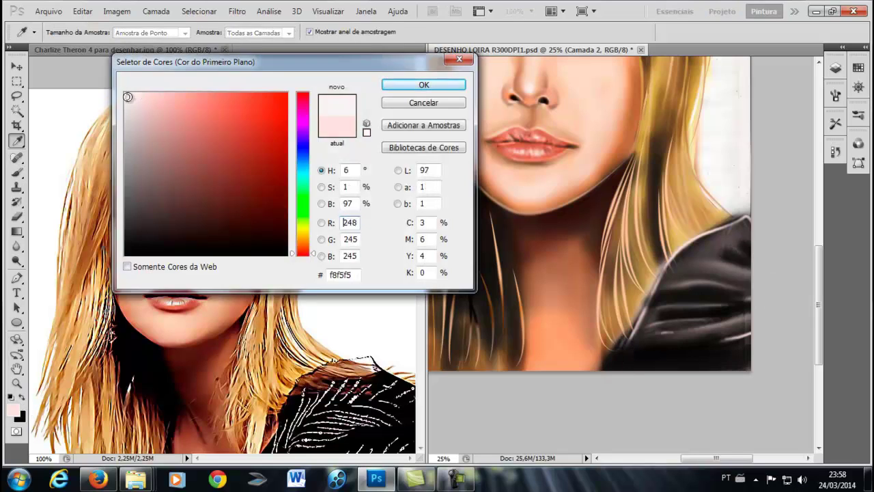
{"action": "left_click", "coordinate": [453, 84]}
{"action": "scroll", "coordinate": [801, 293], "scroll_direction": "down", "scroll_amount": 1}
{"action": "right_click", "coordinate": [17, 172]}
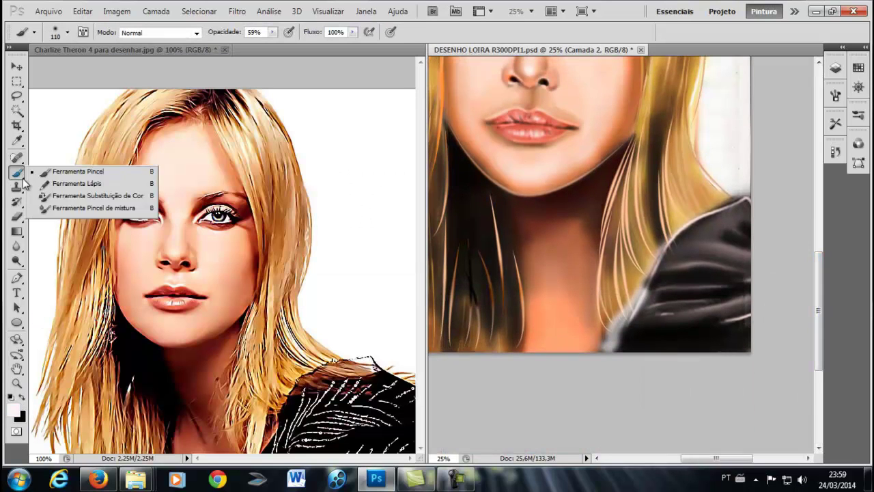
{"action": "left_click", "coordinate": [68, 32]}
{"action": "left_click_drag", "start_coordinate": [55, 67], "coordinate": [36, 77]}
{"action": "left_click_drag", "start_coordinate": [555, 293], "coordinate": [560, 339]}
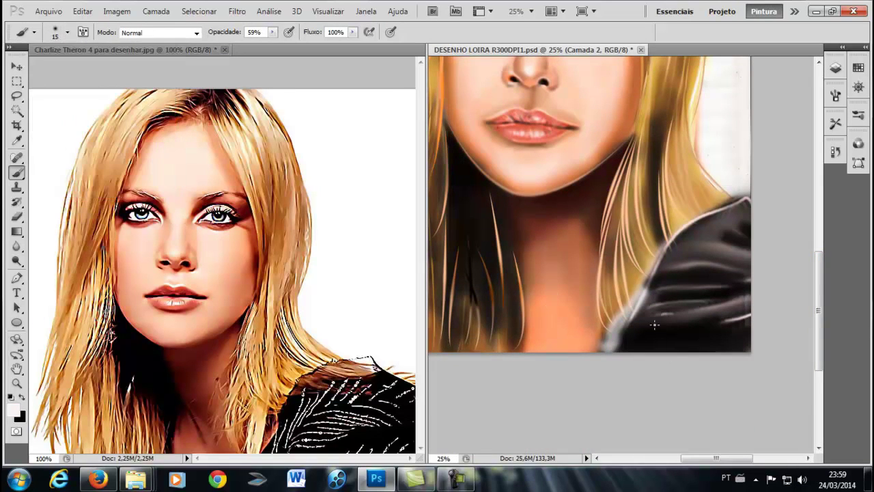